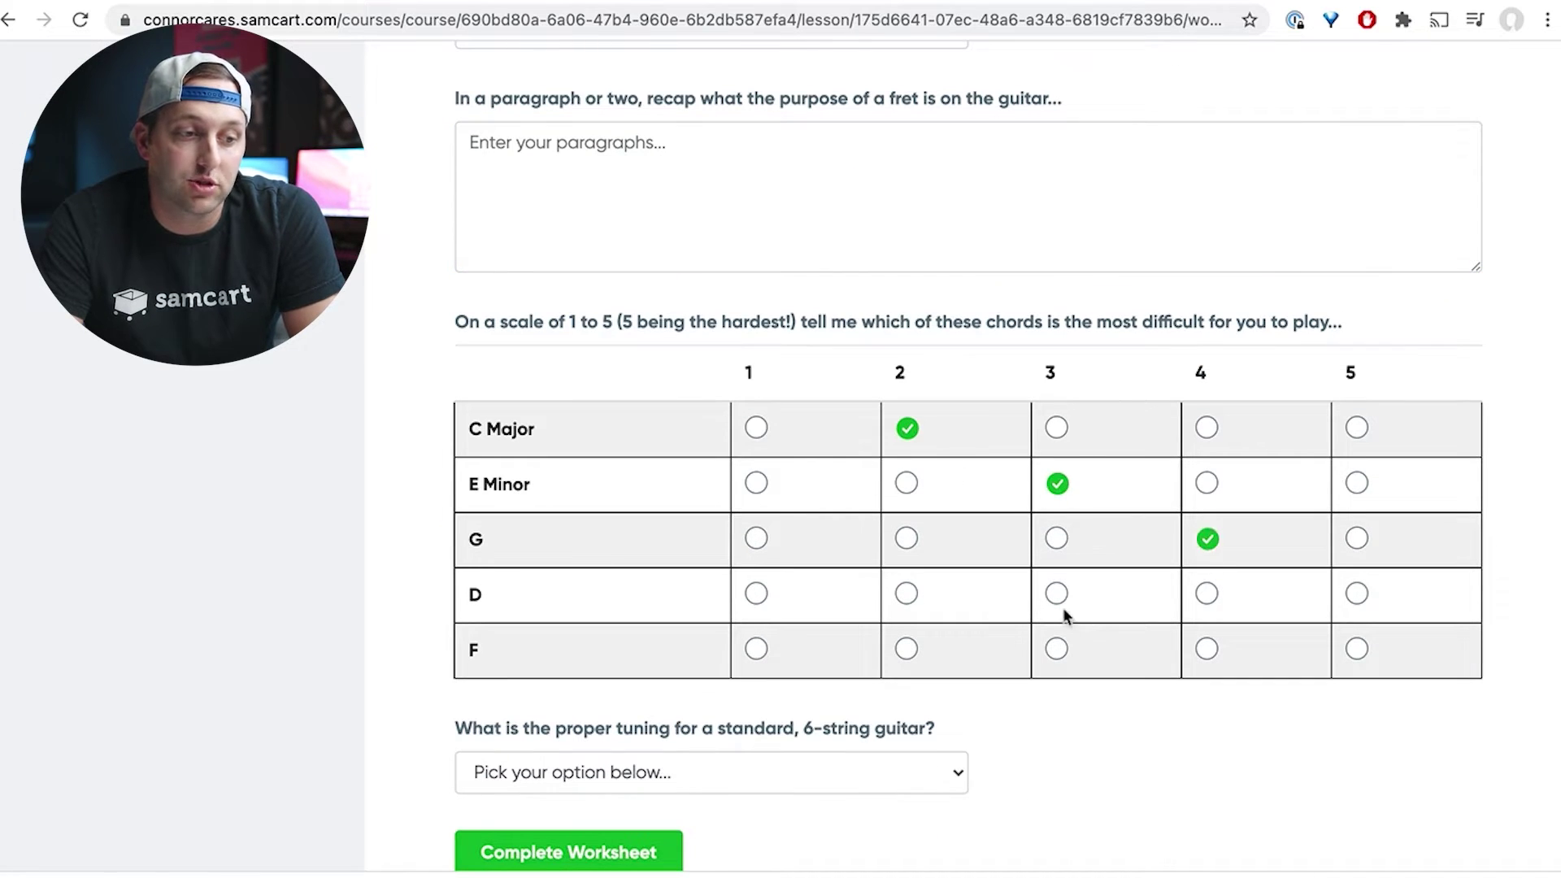
Step: Finish the guitar tuning worksheet demo and go to the store's Products list
{"action": "scroll", "coordinate": [1155, 558], "scroll_direction": "down", "scroll_amount": 3}
{"action": "left_click", "coordinate": [910, 633]}
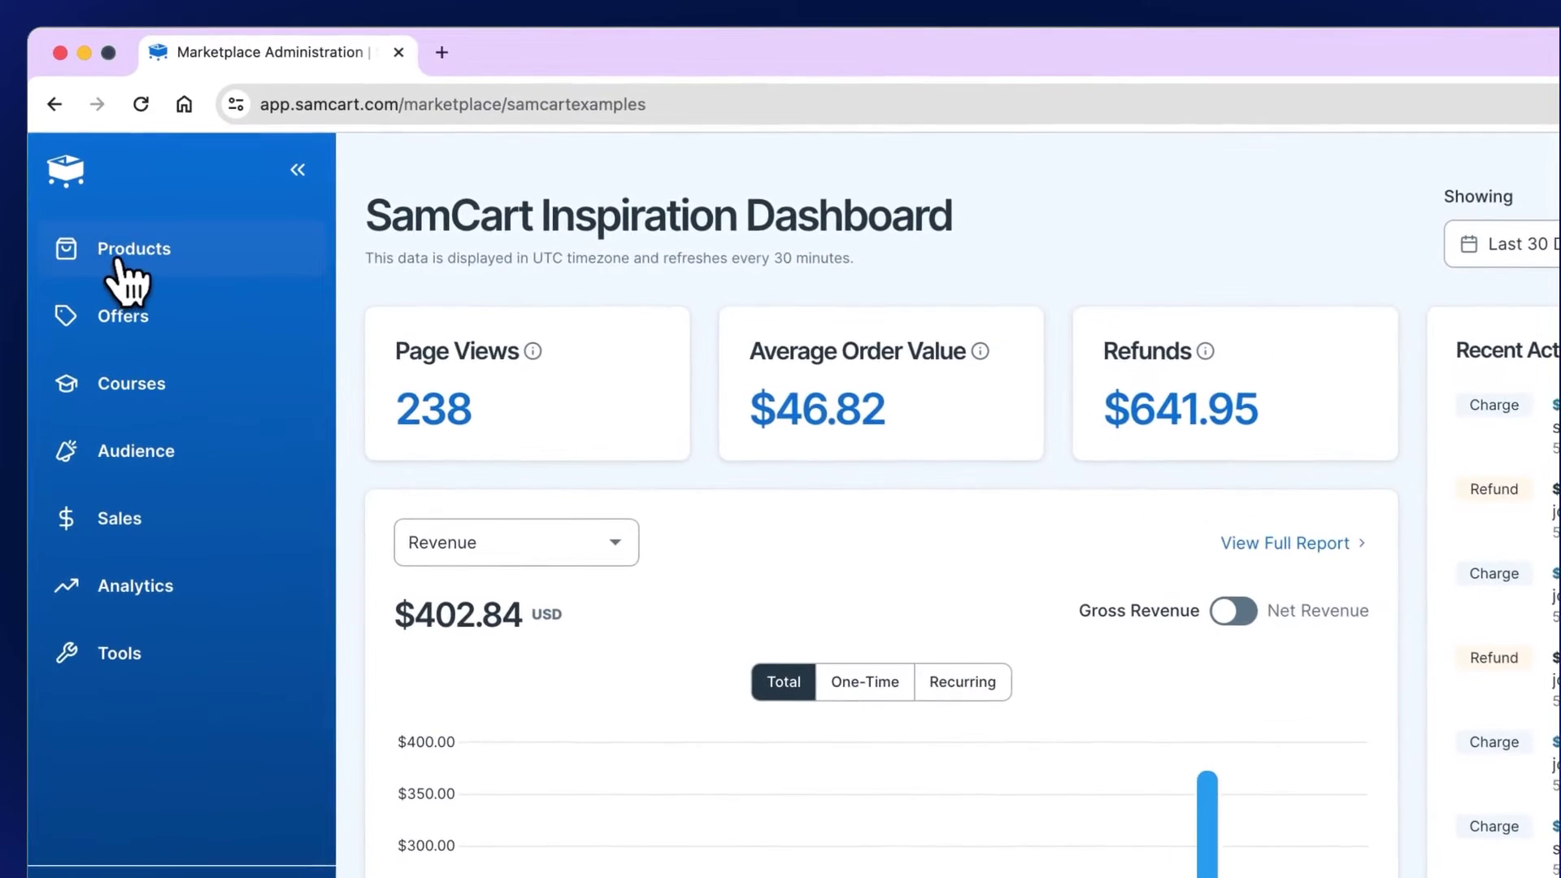
{"action": "left_click", "coordinate": [123, 181]}
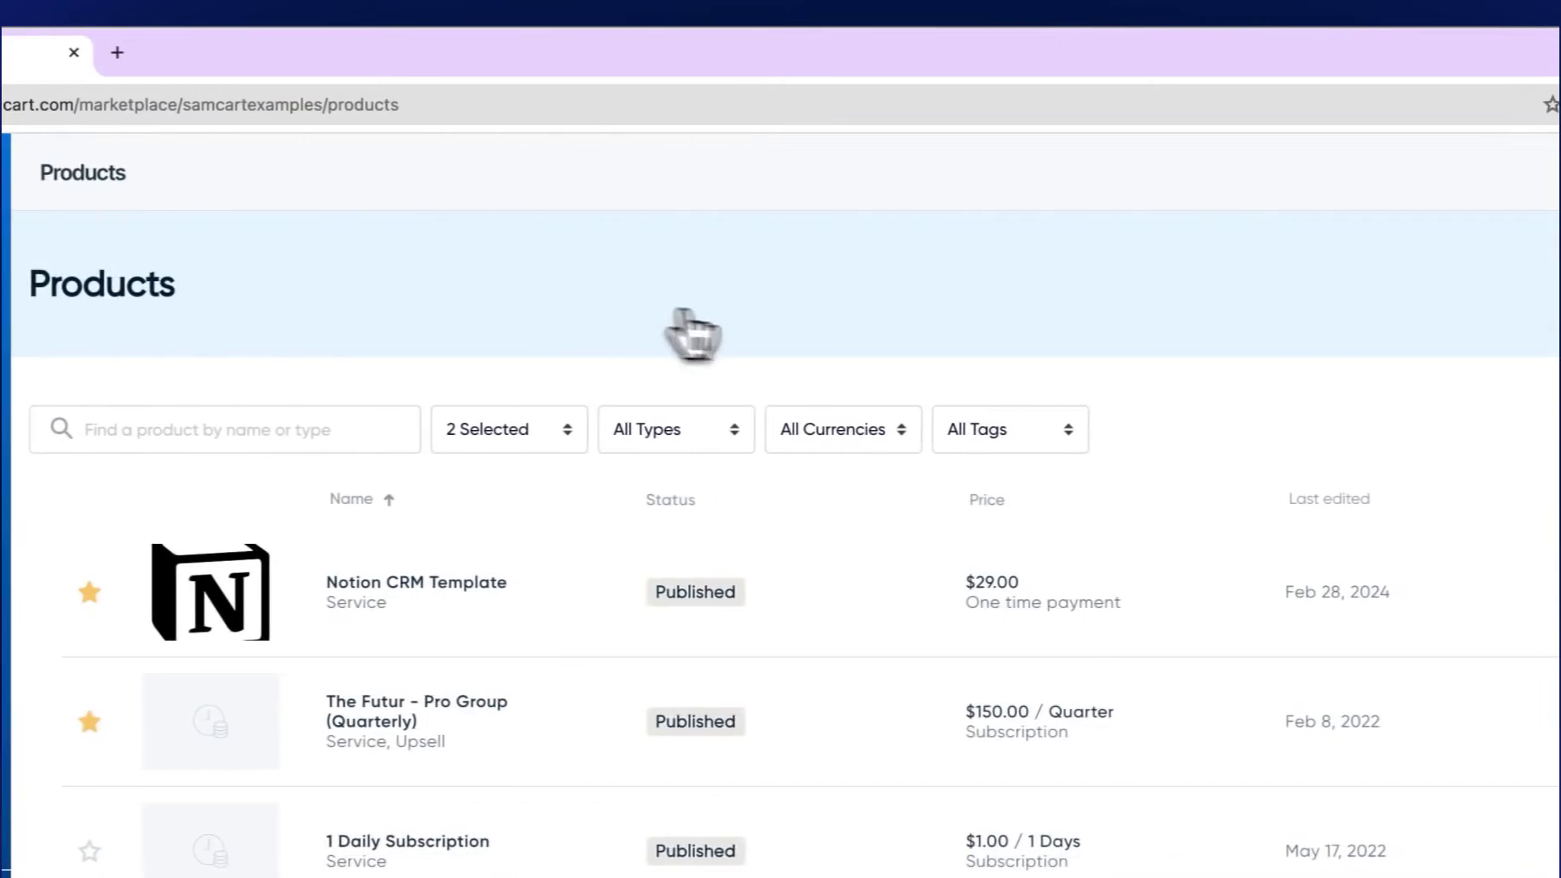
Step: Create a new product named 'Test Course' priced at $99.00
{"action": "left_click", "coordinate": [1429, 308]}
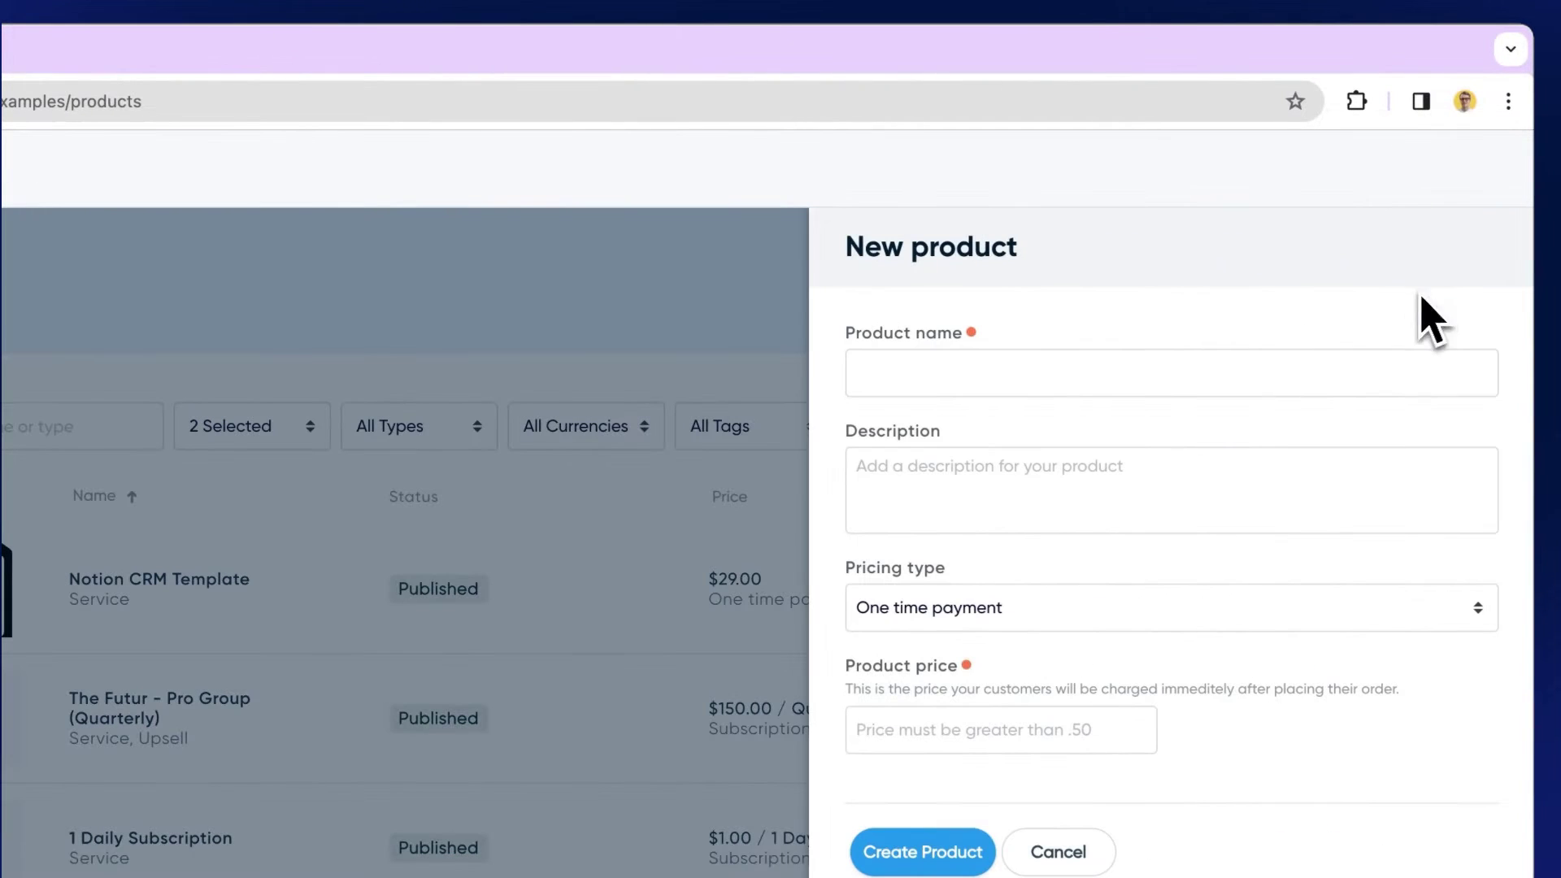
{"action": "left_click", "coordinate": [1245, 373]}
{"action": "type", "text": "Test "}
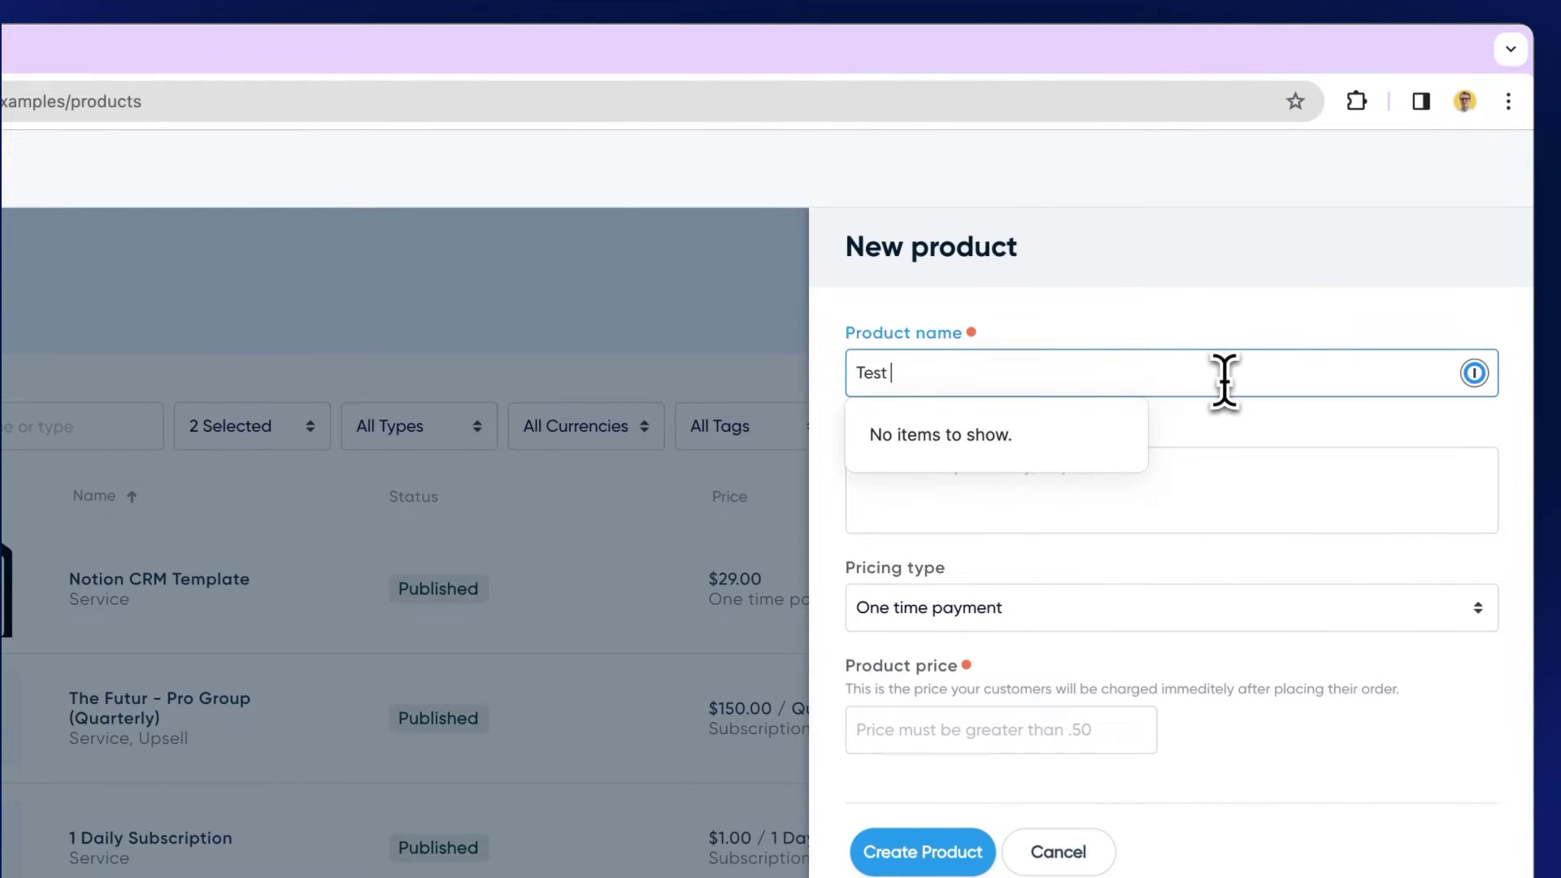
{"action": "type", "text": "Course"}
{"action": "key", "text": "Tab"}
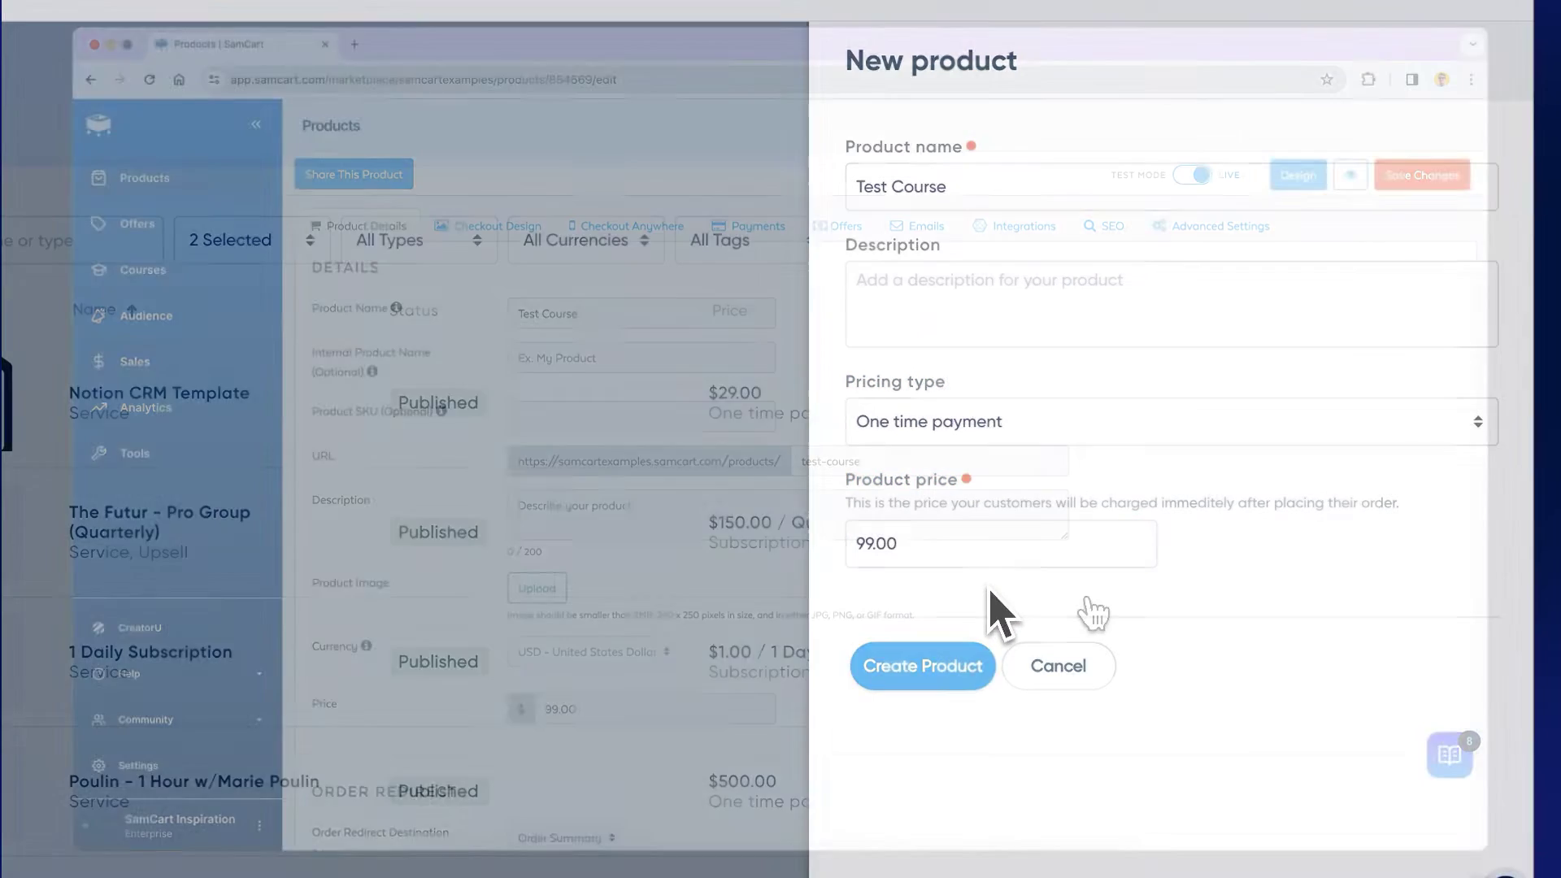
{"action": "left_click", "coordinate": [923, 666]}
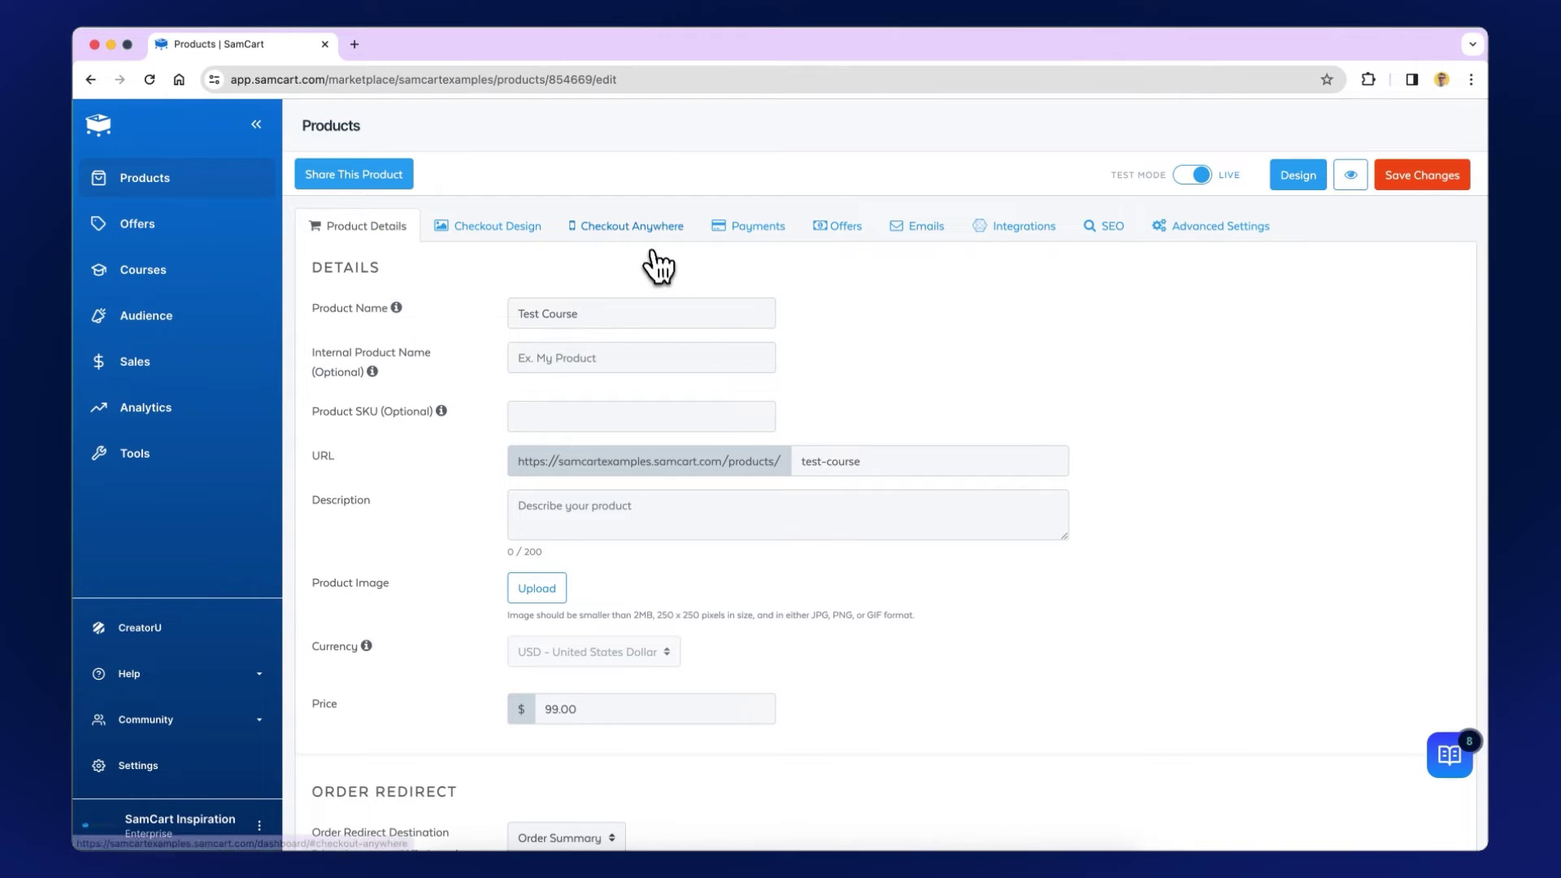
Step: Copy the Test Course checkout page URL from Checkout Anywhere
{"action": "left_click", "coordinate": [642, 228]}
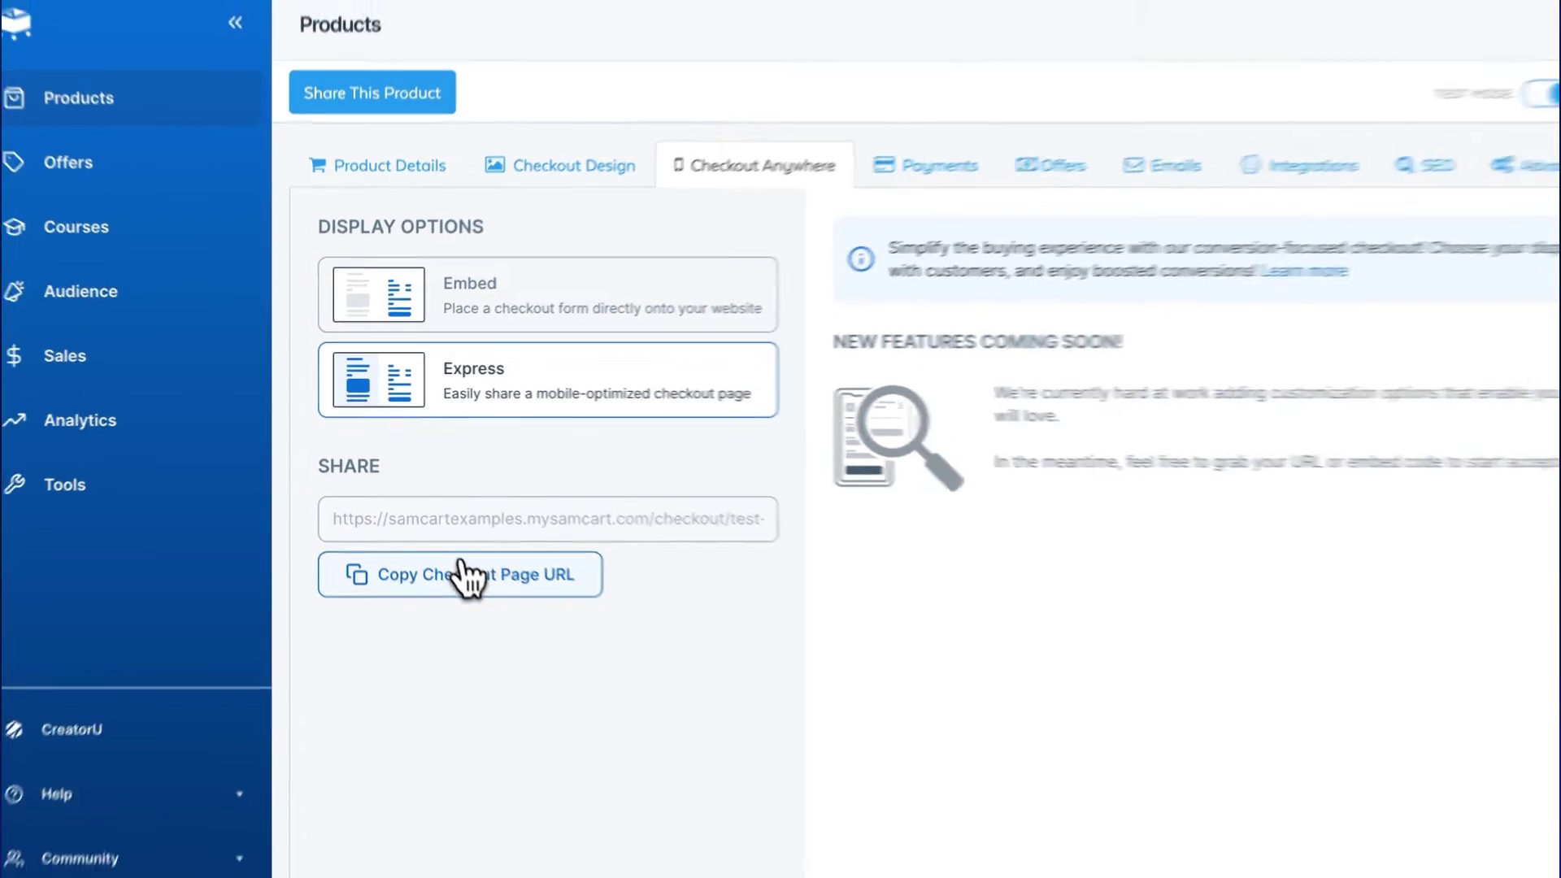
{"action": "left_click", "coordinate": [480, 586]}
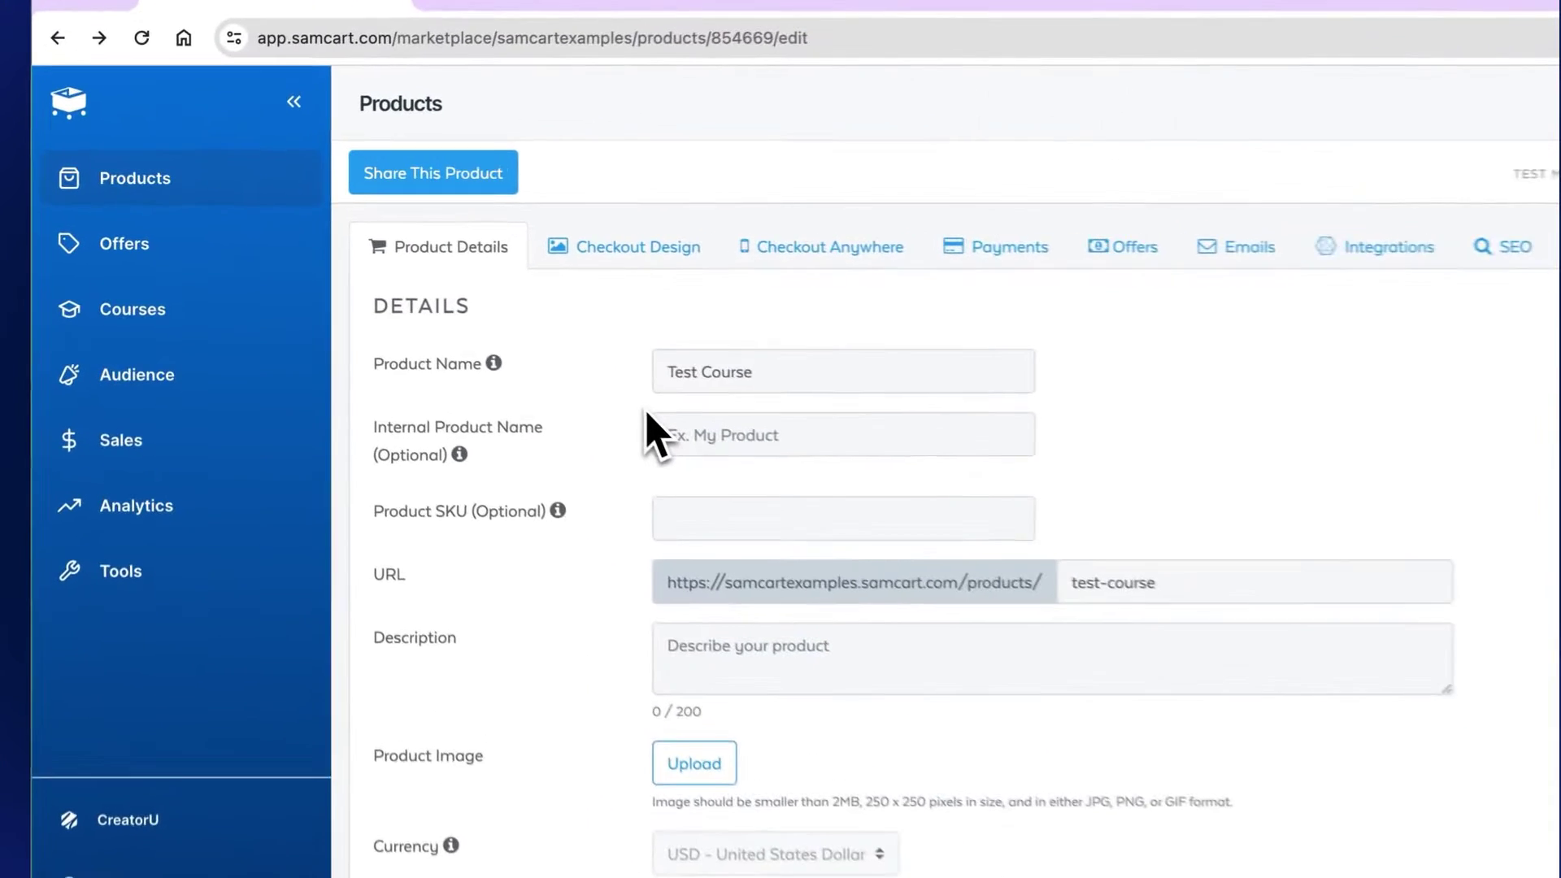
{"action": "left_click", "coordinate": [103, 333]}
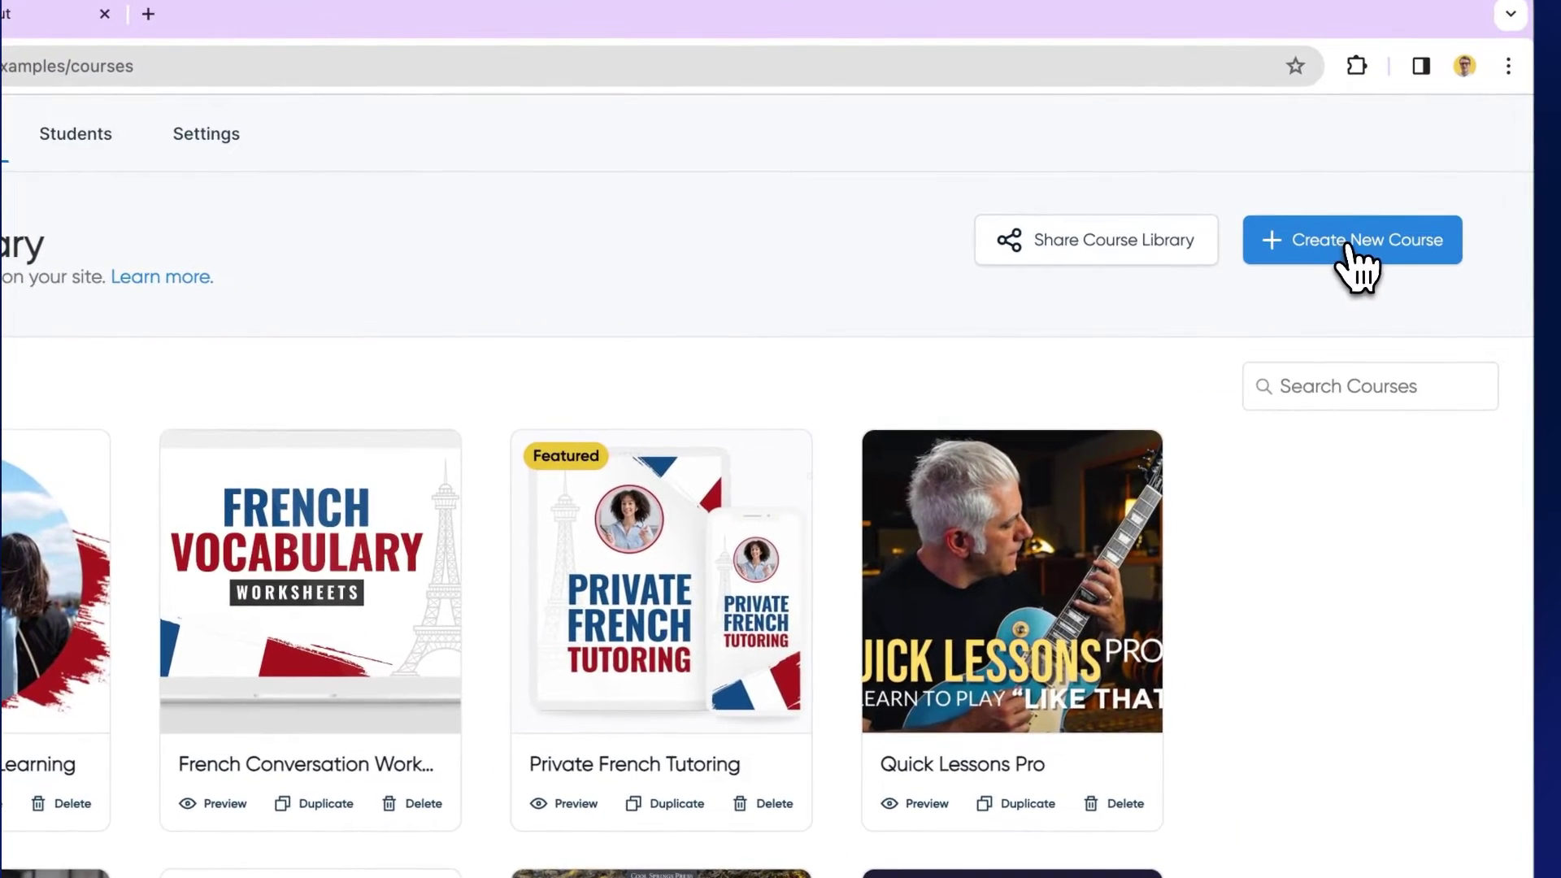
Step: Create a new course titled 'Test Course' and bring up its Units & Lessons
{"action": "left_click", "coordinate": [1349, 246]}
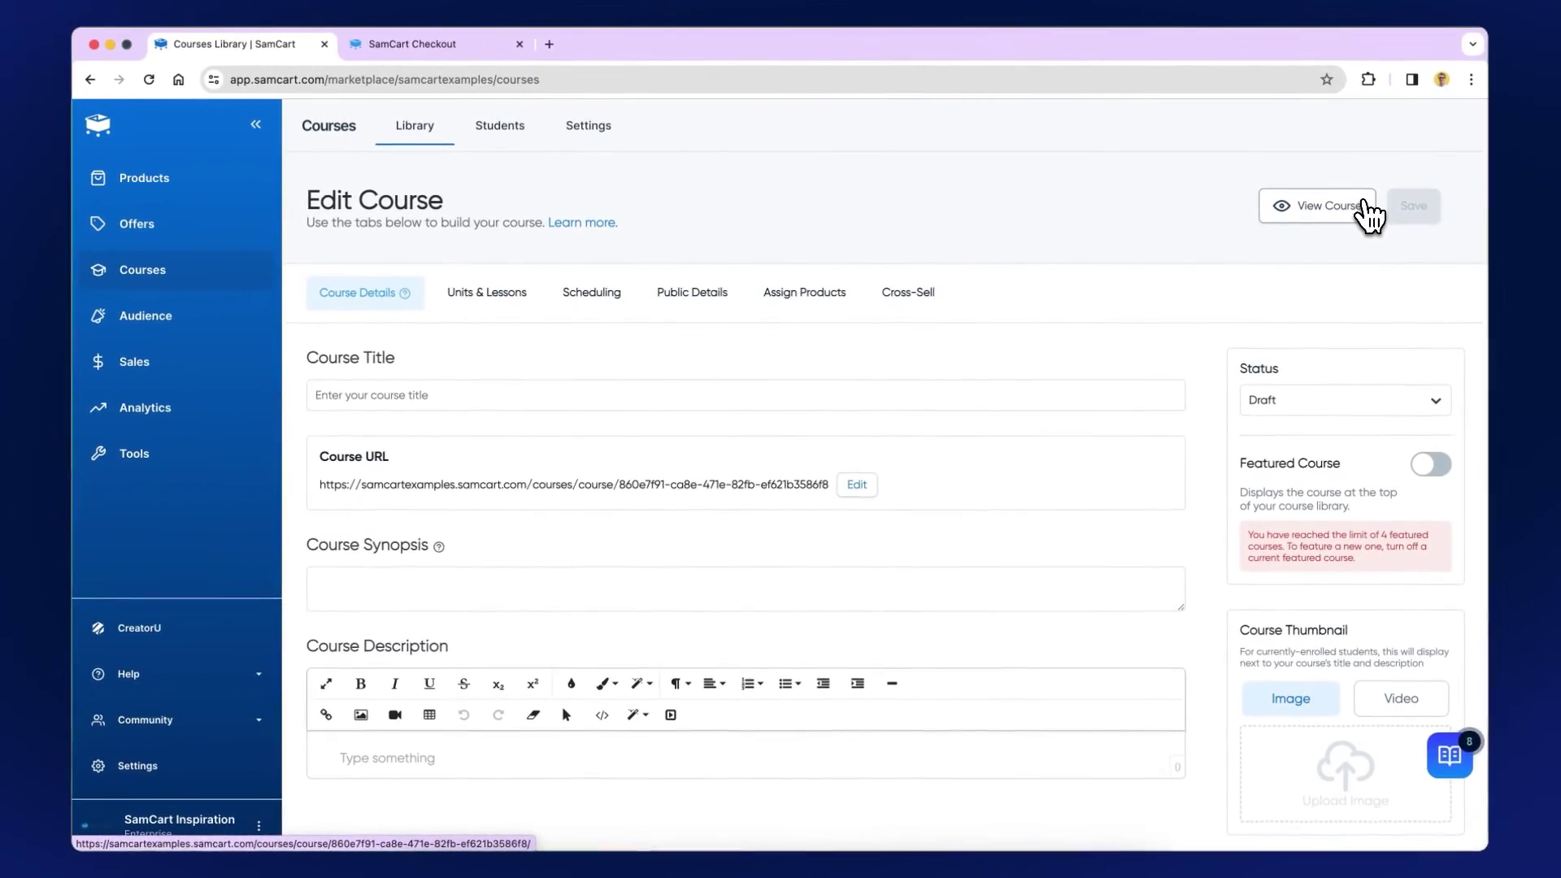
{"action": "left_click", "coordinate": [534, 399]}
{"action": "type", "text": "Test Course"}
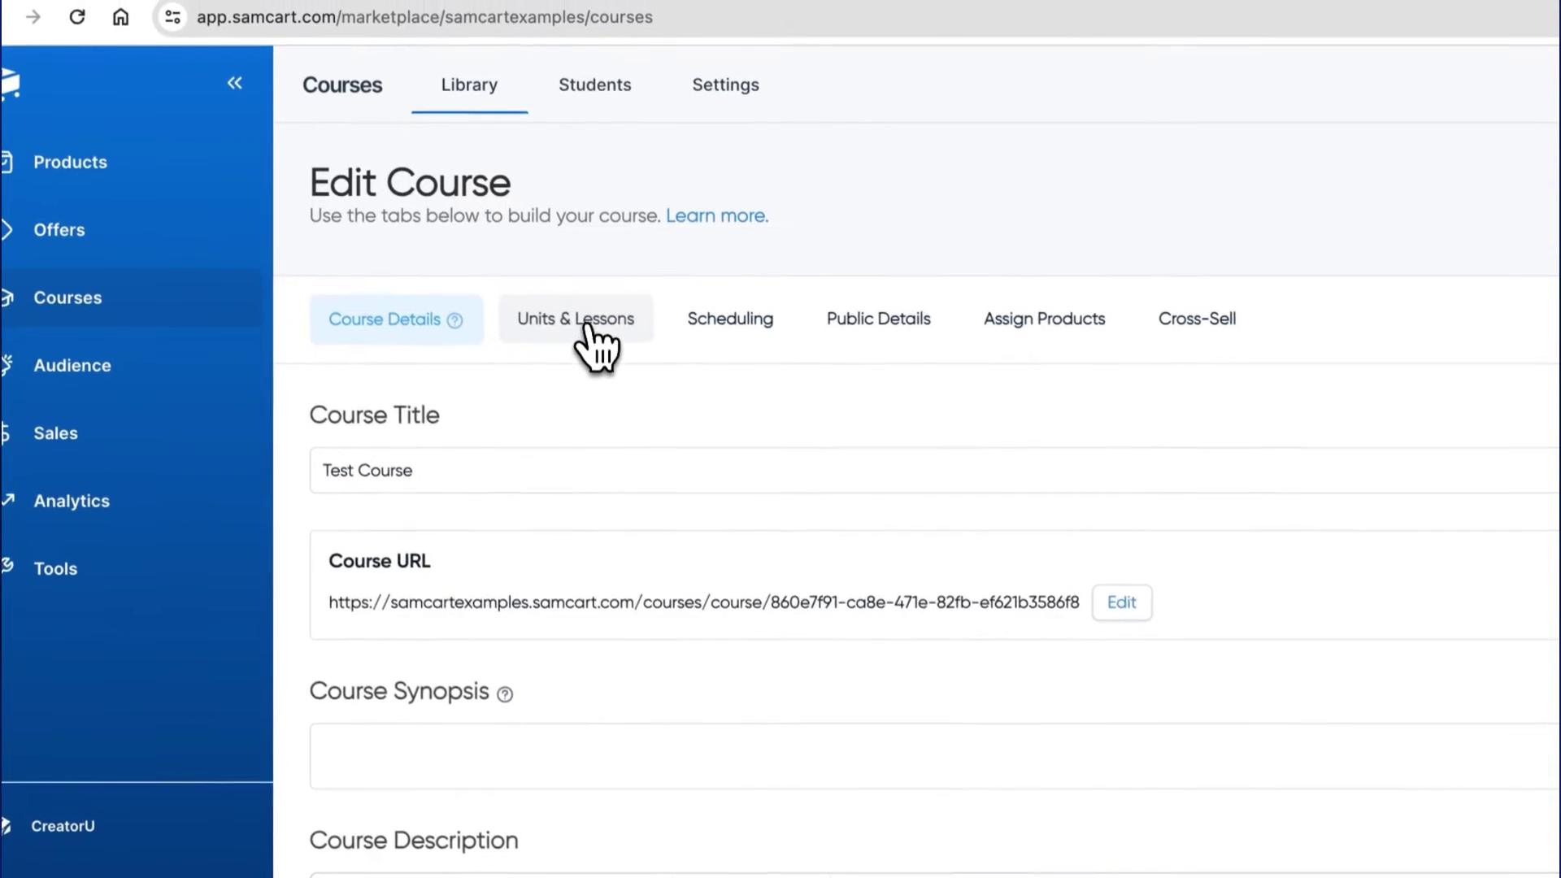
{"action": "left_click", "coordinate": [573, 301]}
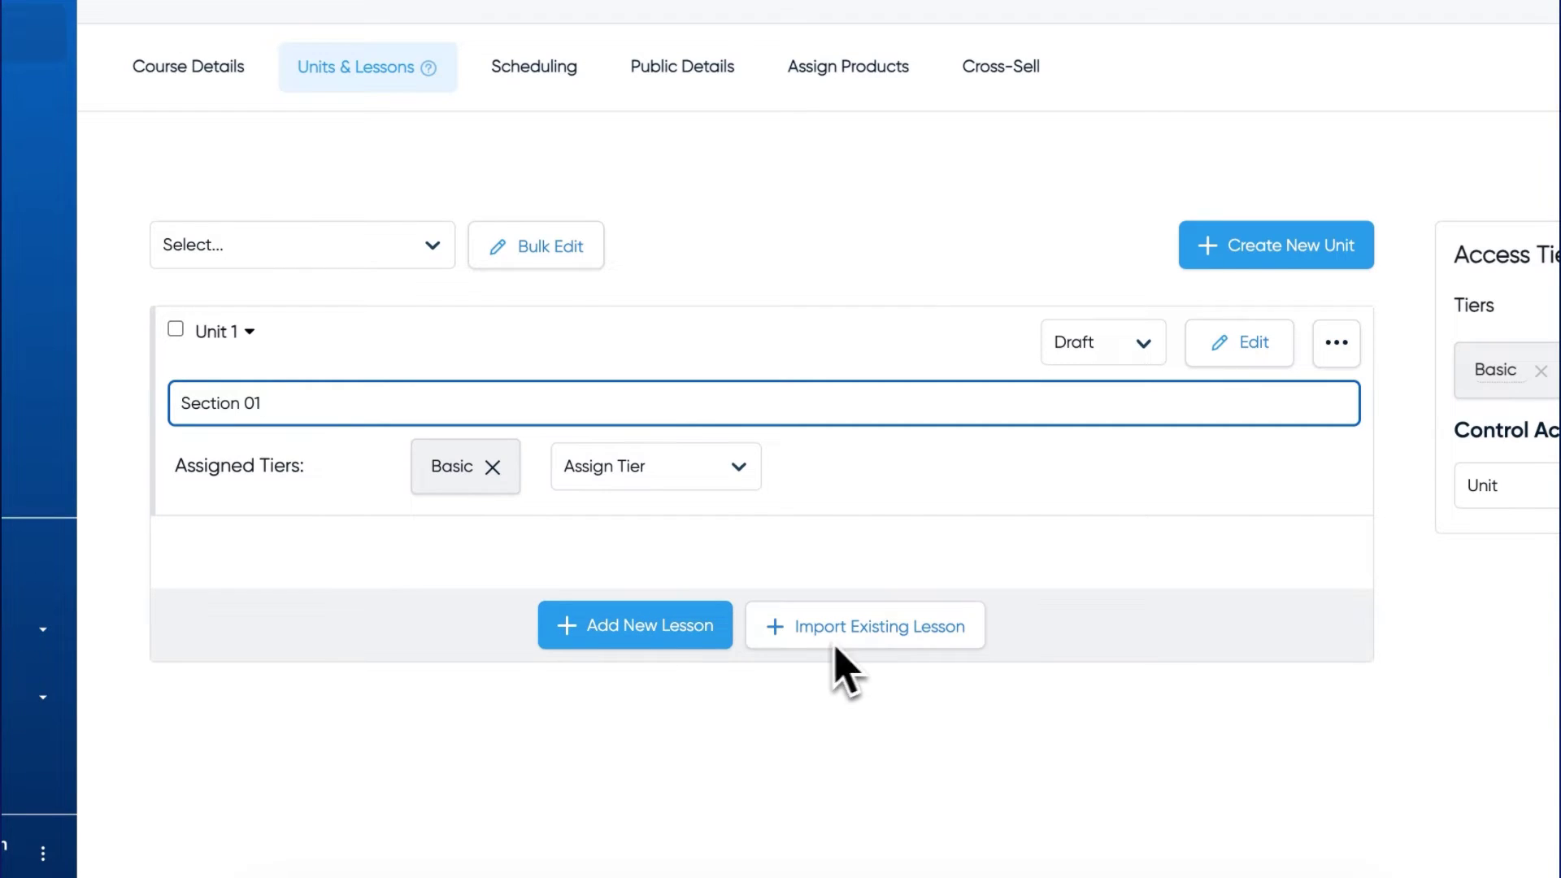
Step: Add Lesson 01 to the first unit and upload '01 - Create Product One Time.mp4' as its video
{"action": "left_click", "coordinate": [635, 646]}
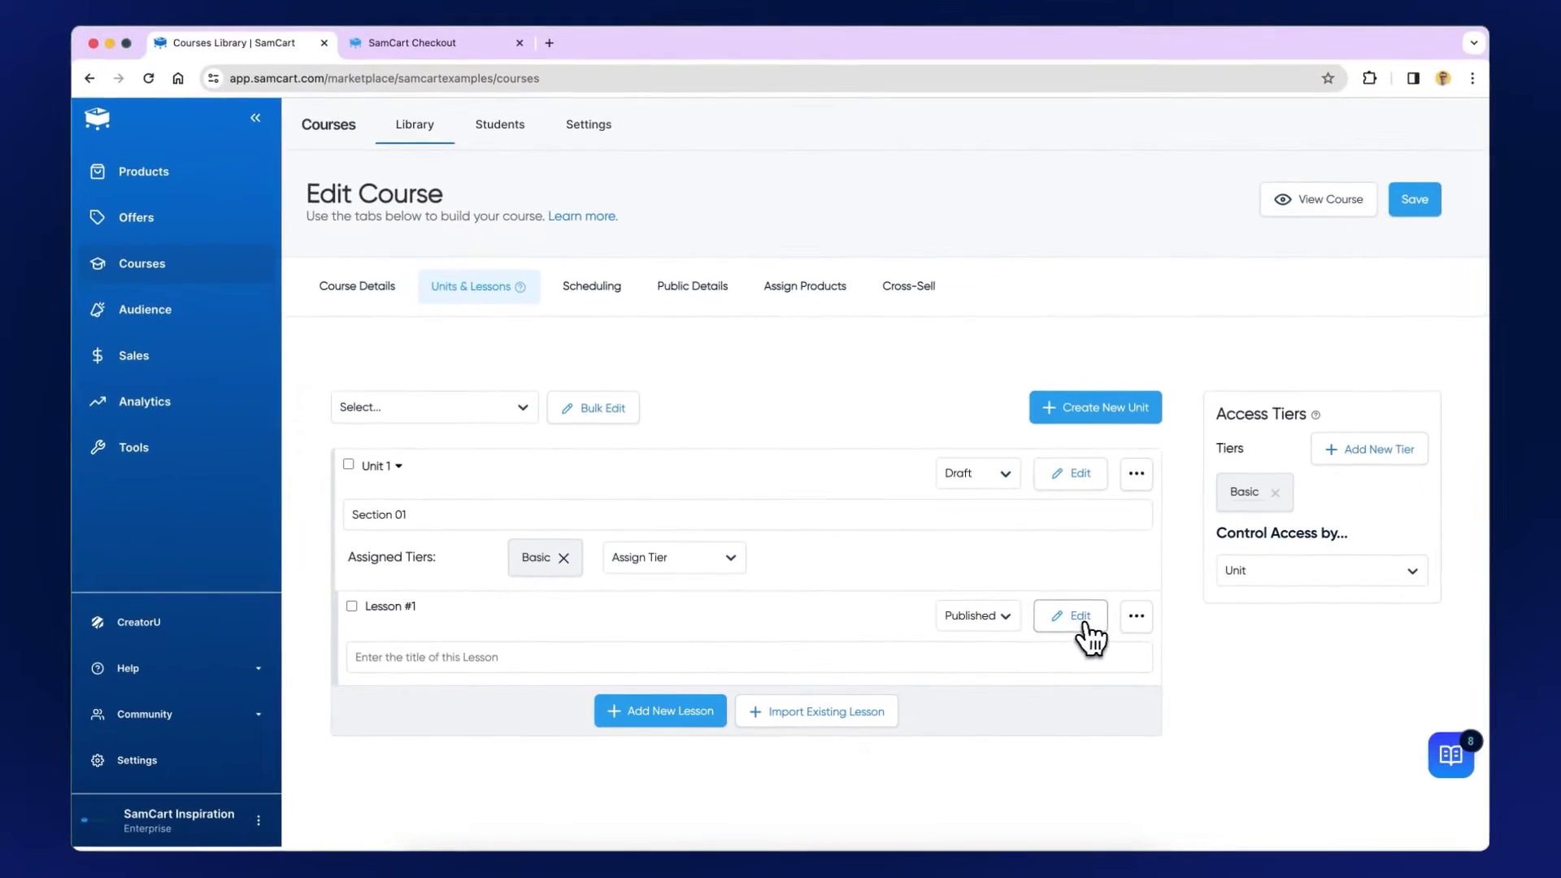
{"action": "left_click", "coordinate": [1085, 626]}
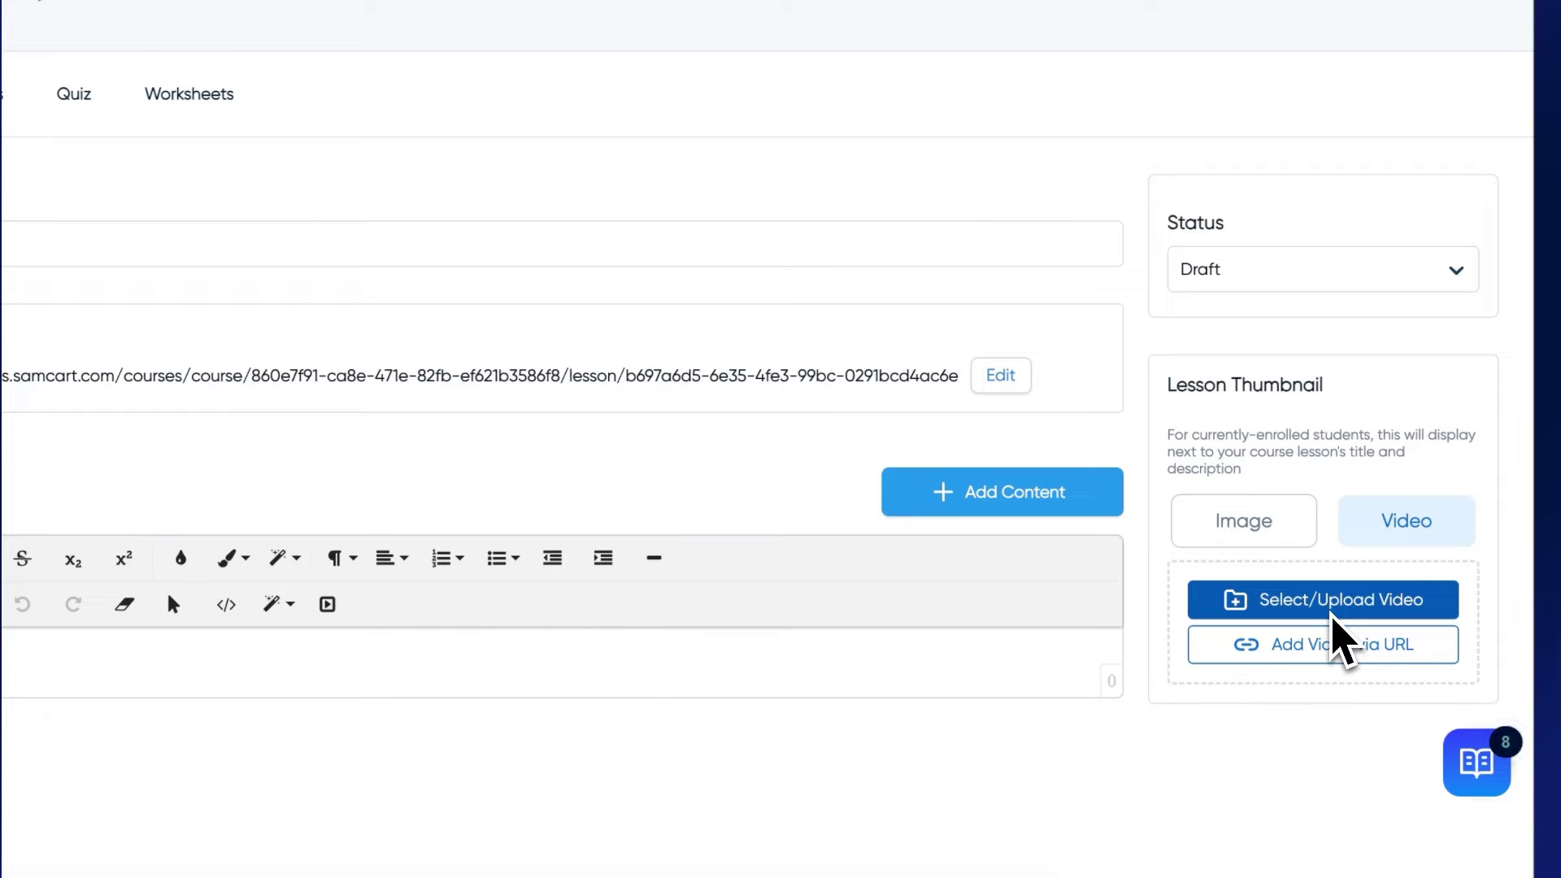
{"action": "left_click", "coordinate": [1334, 606]}
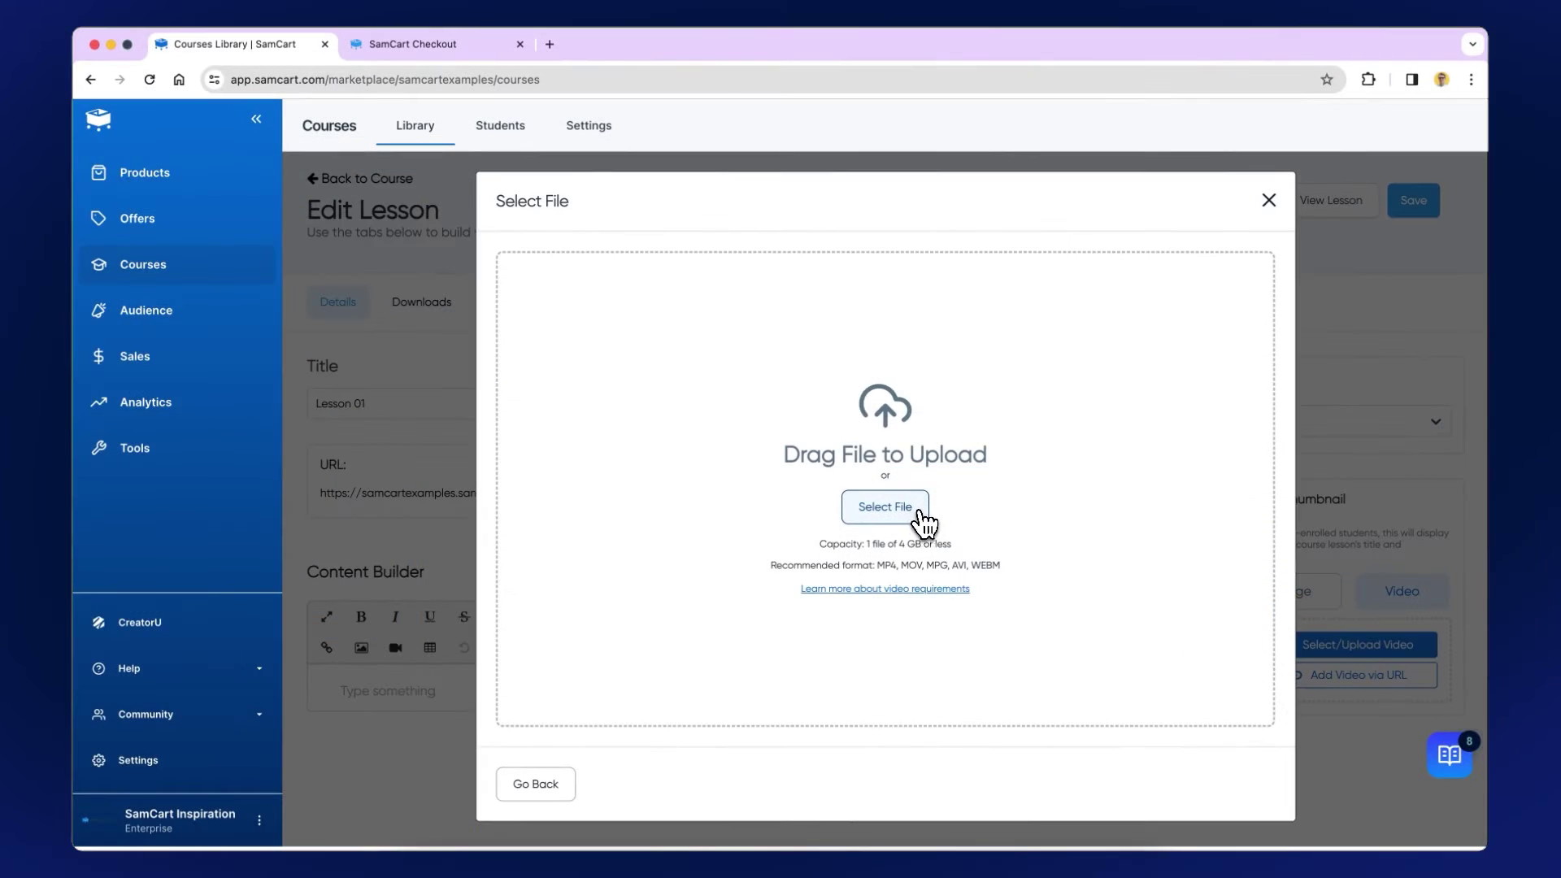
{"action": "left_click", "coordinate": [884, 507]}
{"action": "left_click", "coordinate": [481, 217]}
{"action": "double_click", "coordinate": [655, 237]}
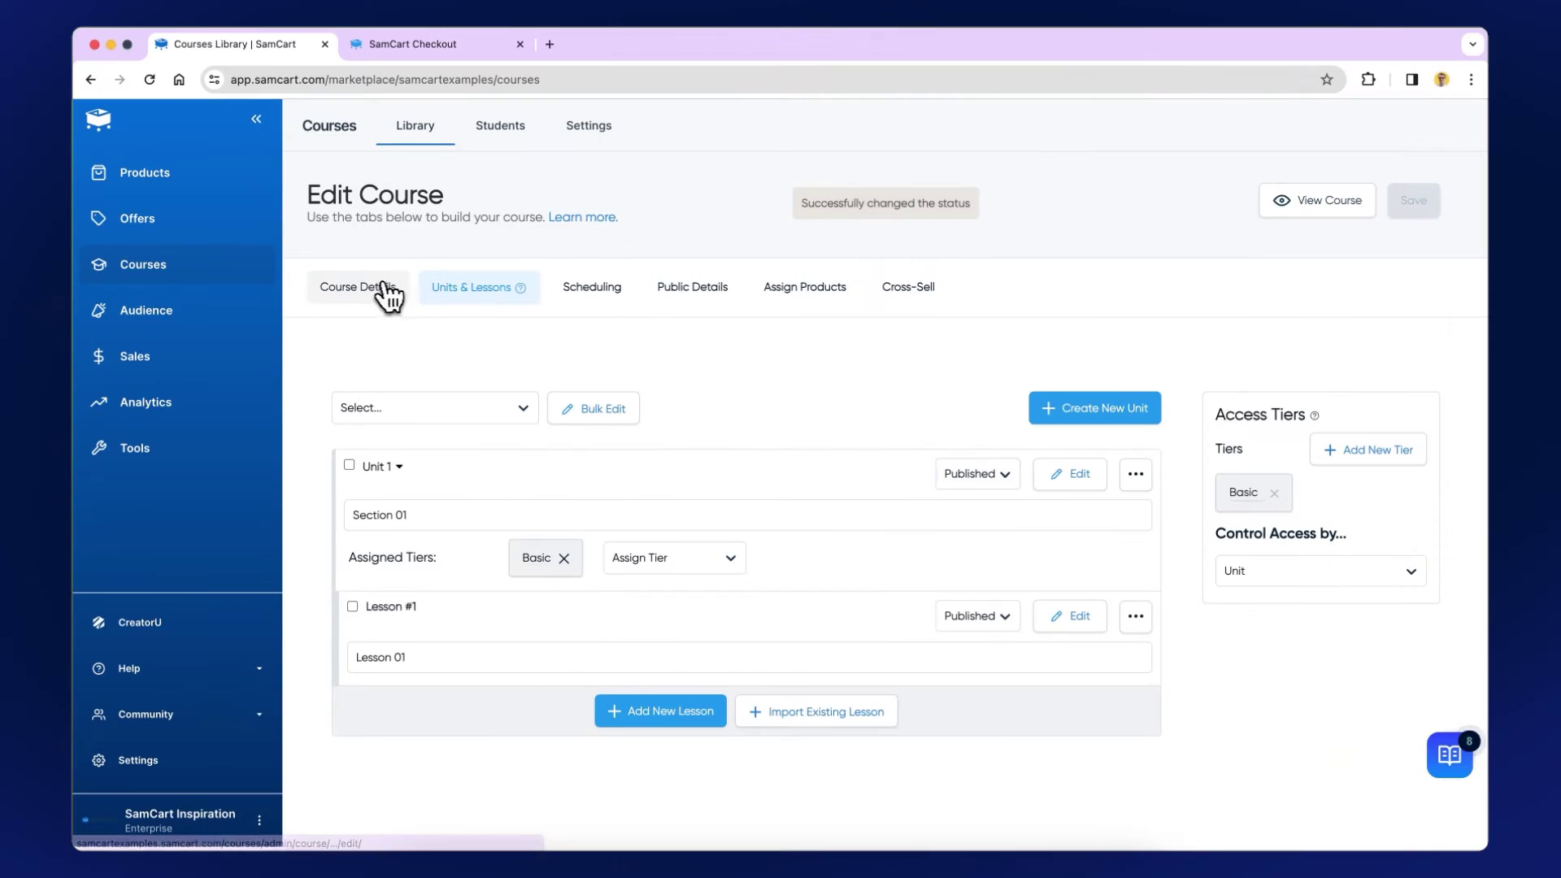
Step: Set the Test Course status to Published in the course details
{"action": "left_click", "coordinate": [388, 298]}
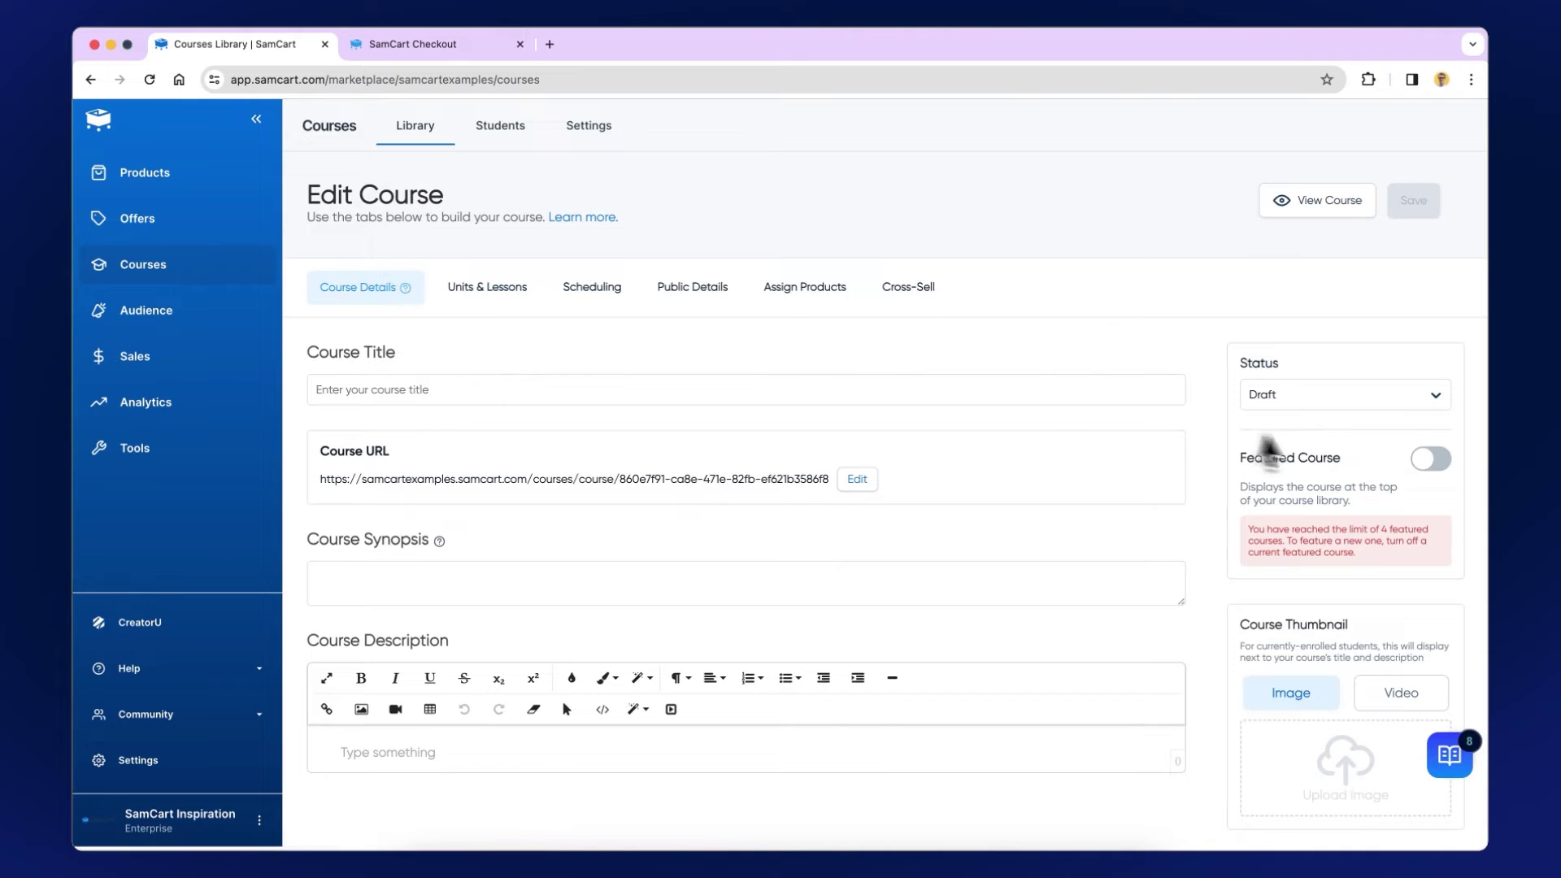
{"action": "left_click", "coordinate": [1331, 404]}
{"action": "left_click", "coordinate": [1315, 413]}
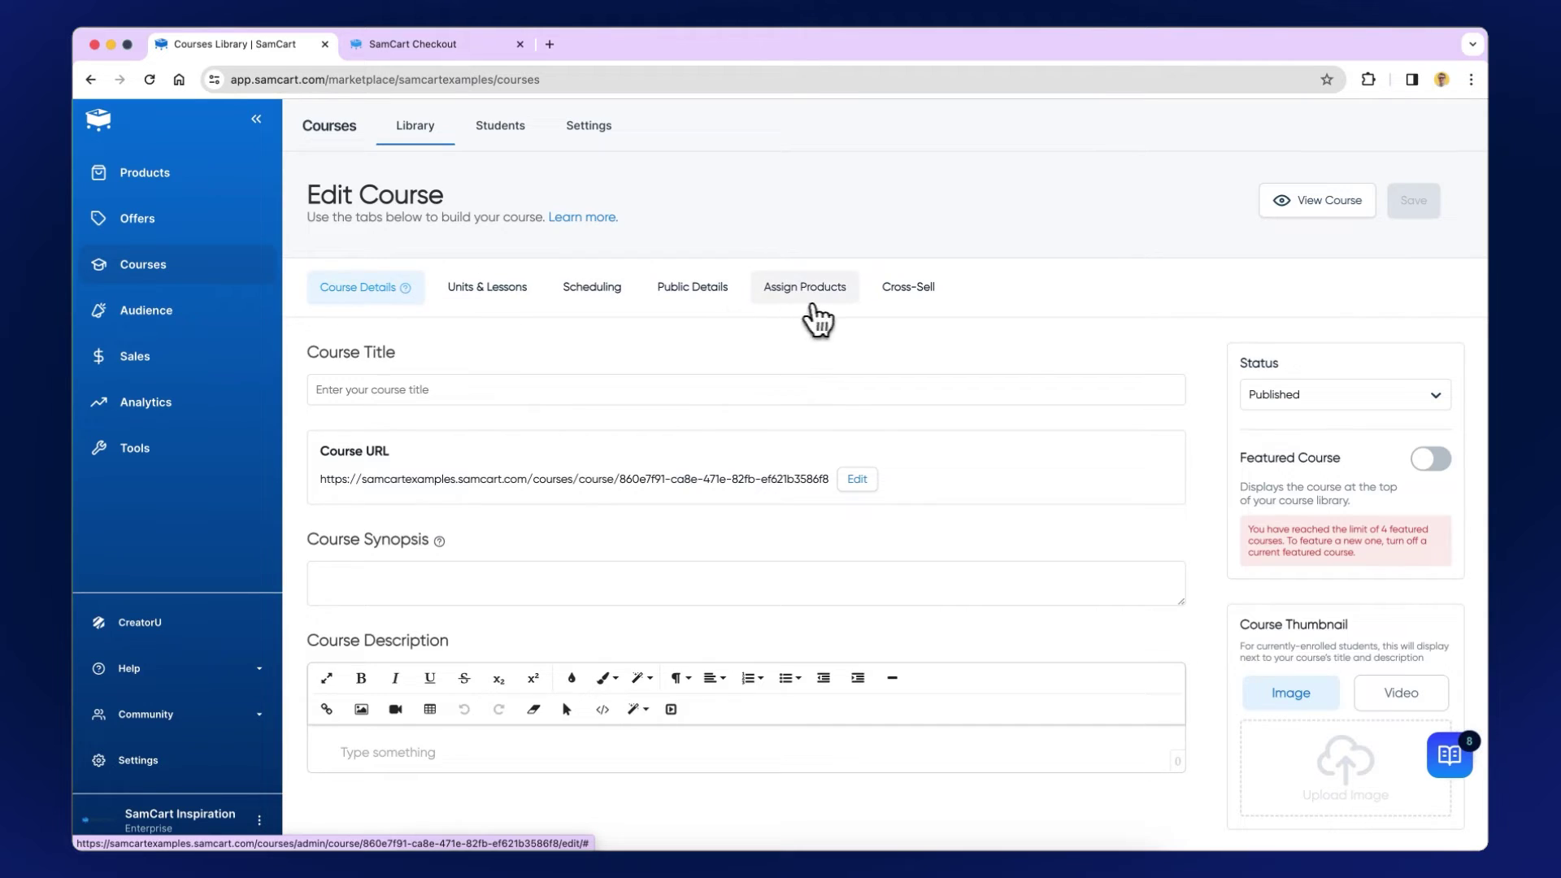
Step: Assign the Test Course product to the course's Basic Tier and save
{"action": "left_click", "coordinate": [813, 317]}
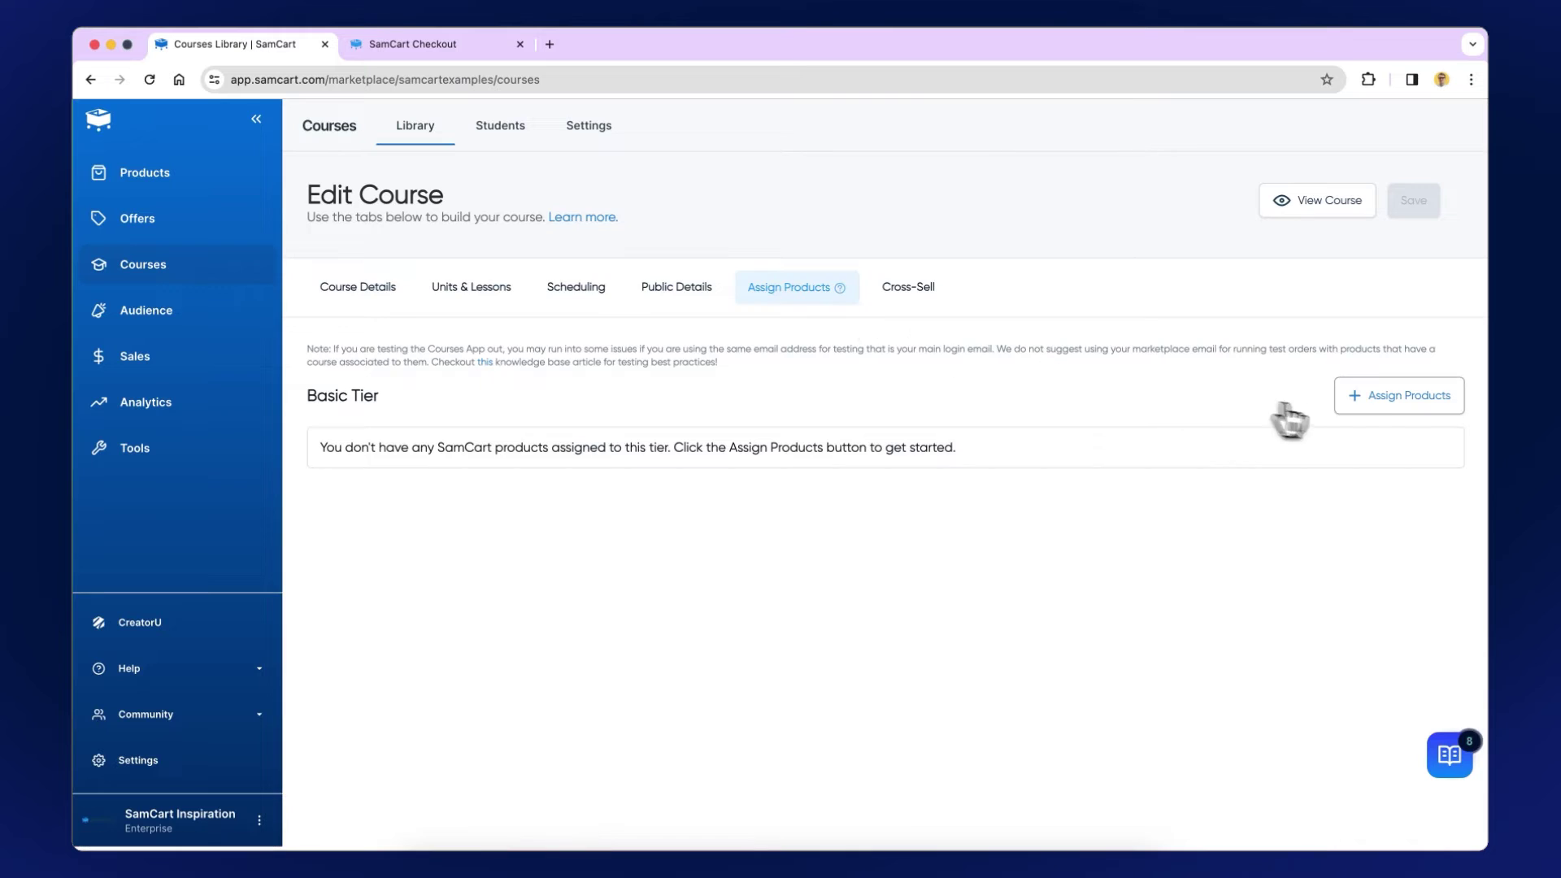
{"action": "left_click", "coordinate": [1401, 398]}
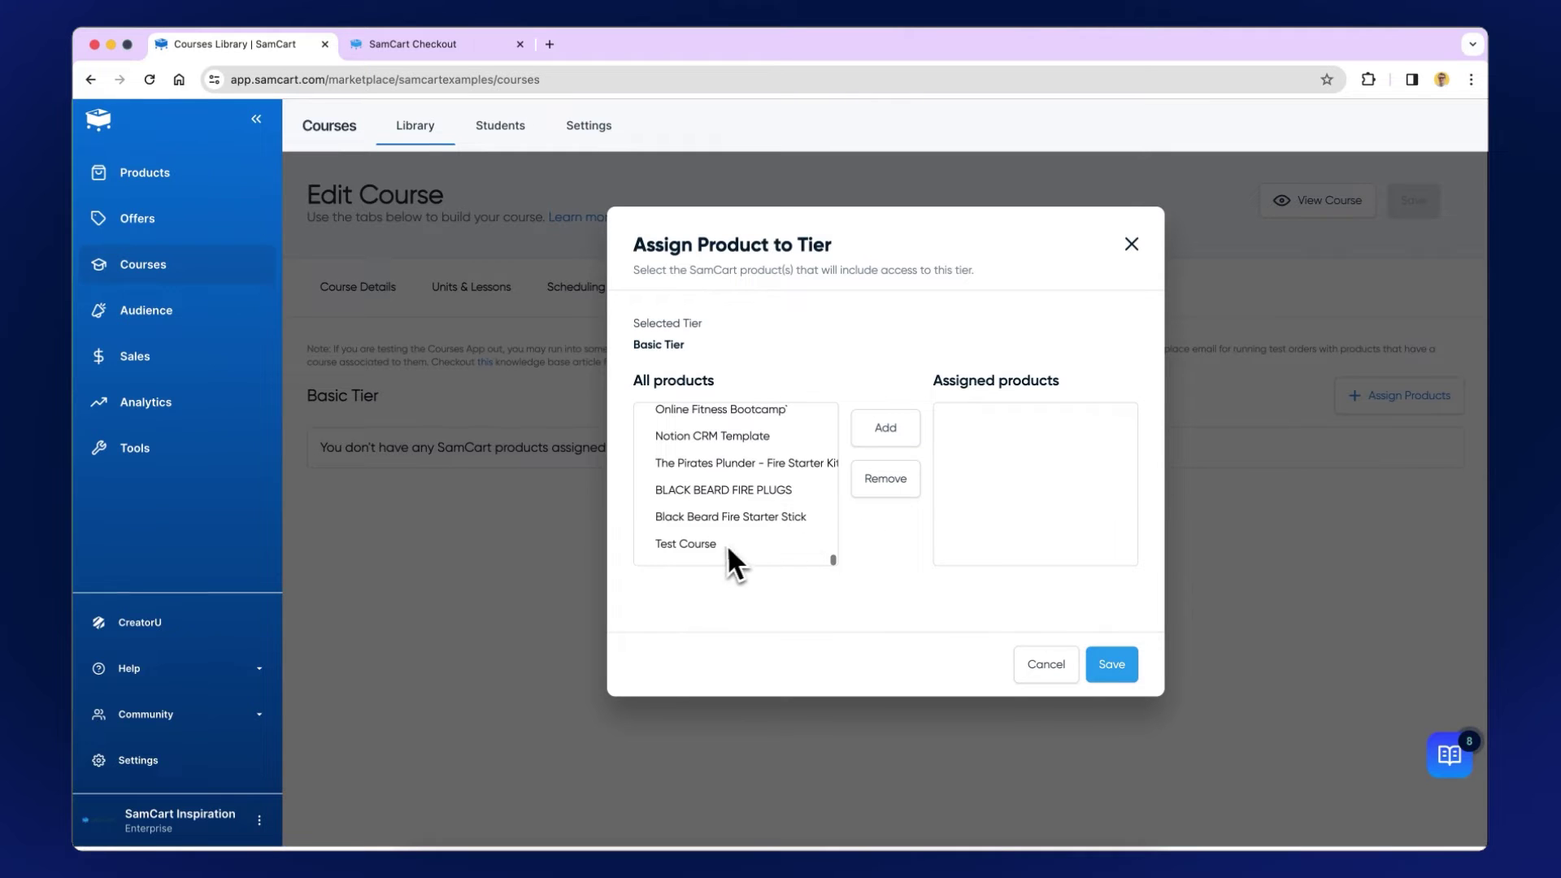
{"action": "left_click", "coordinate": [886, 431]}
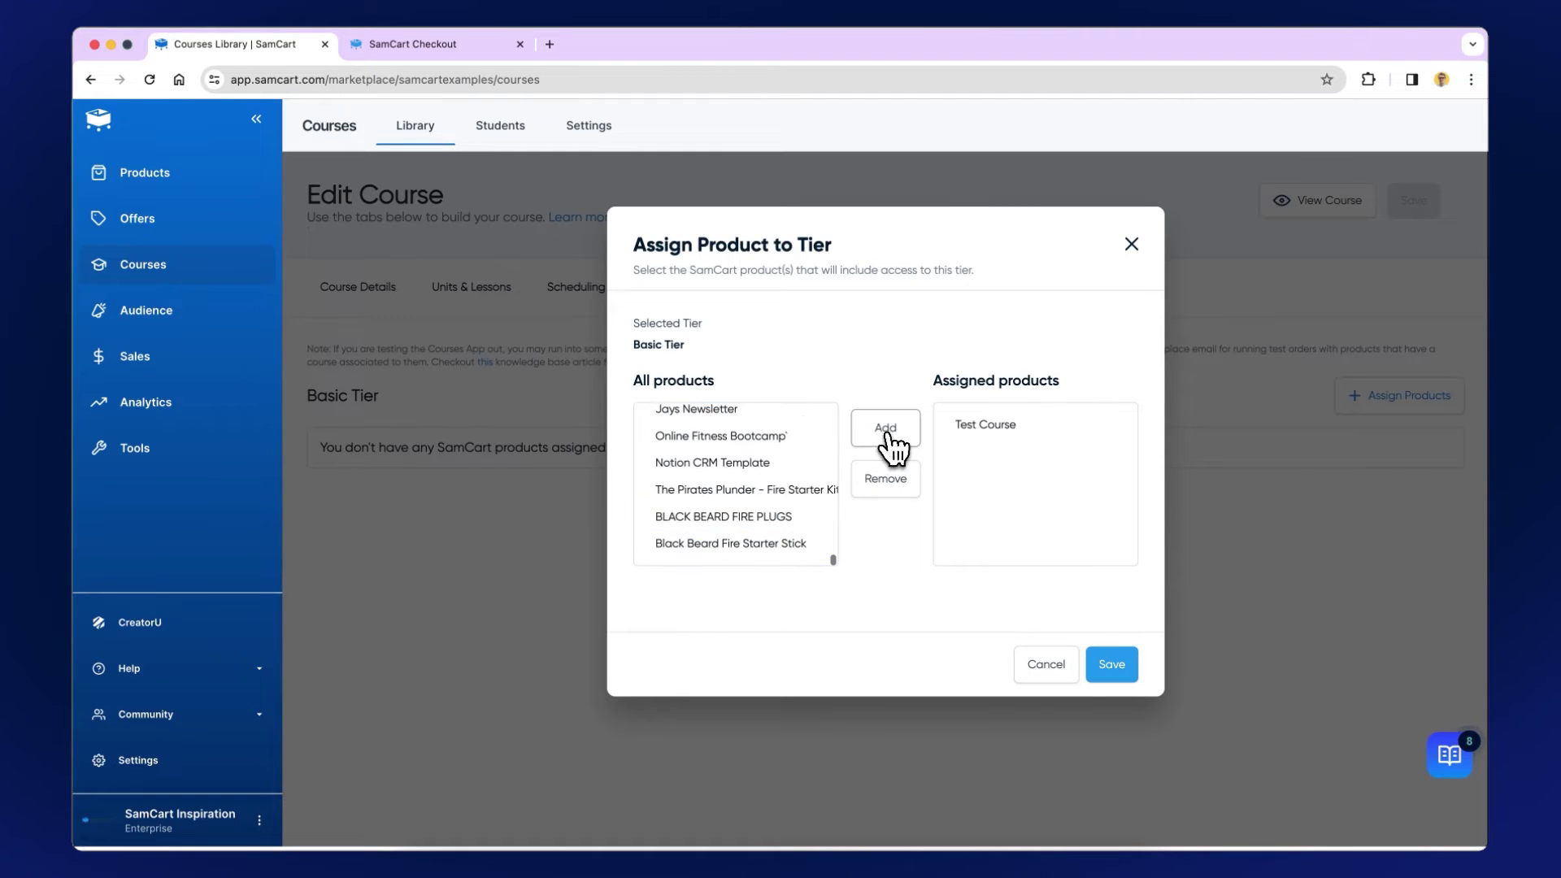
{"action": "left_click", "coordinate": [1112, 666]}
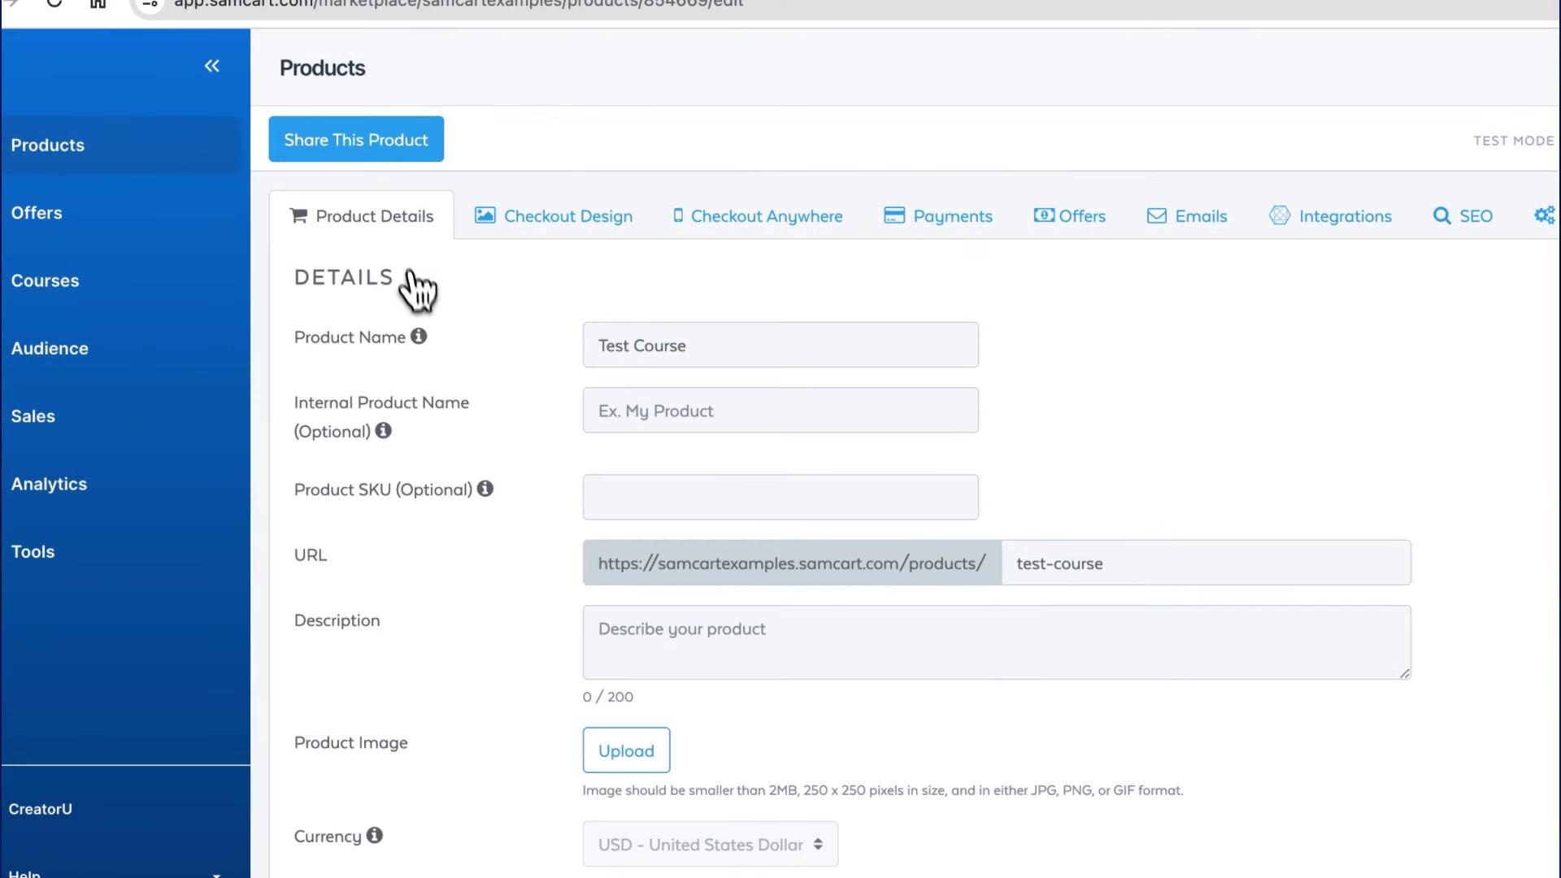
Step: Set the product's Order Redirect Destination to Course Auto-Enroll™
{"action": "scroll", "coordinate": [416, 288], "scroll_direction": "down", "scroll_amount": 2}
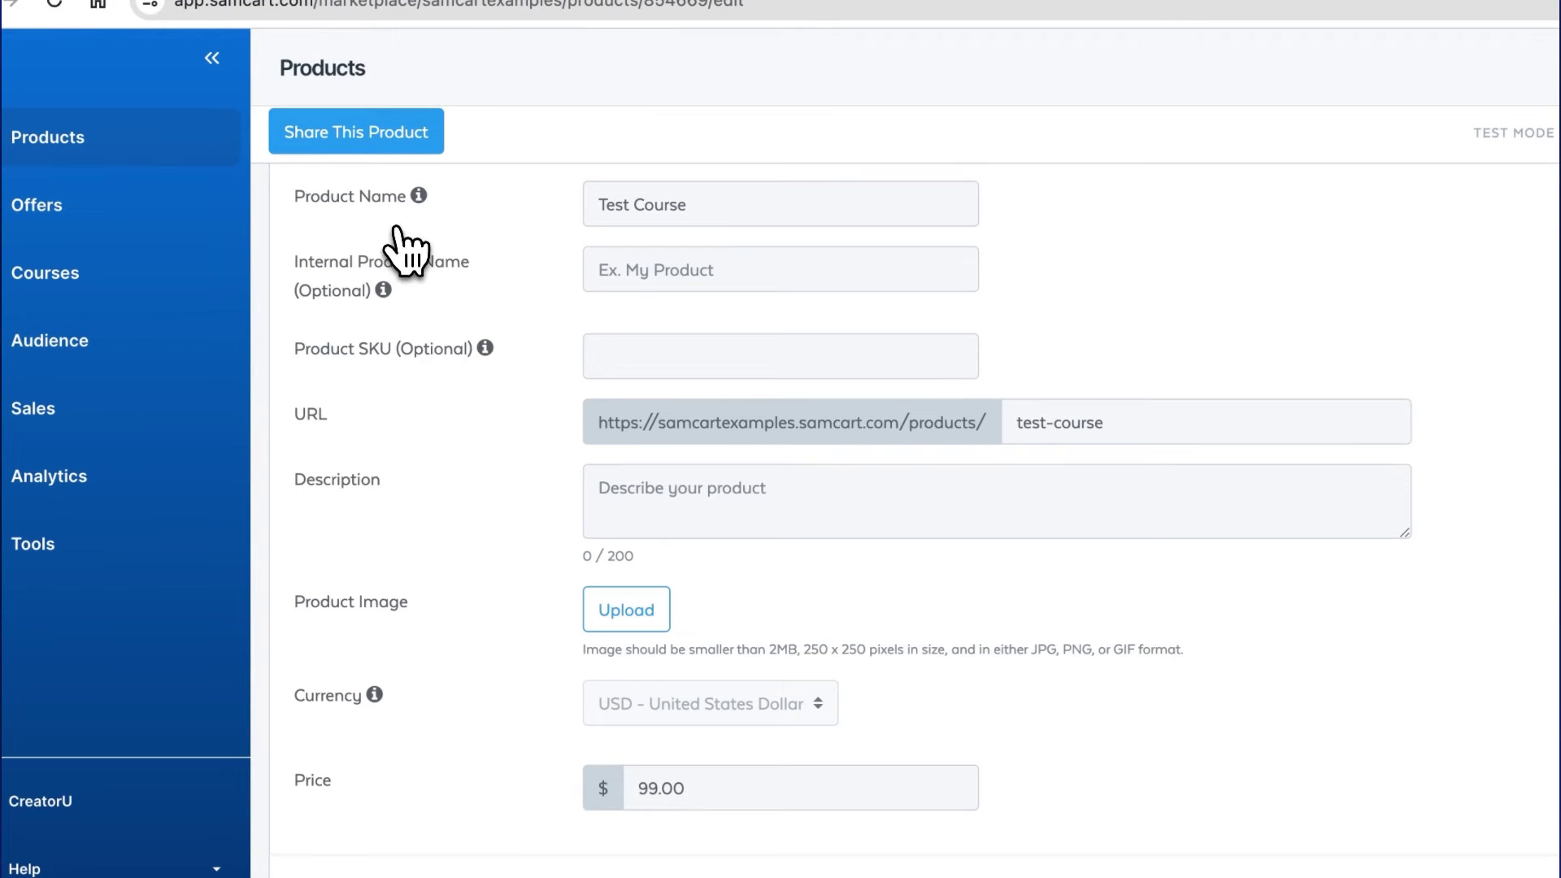
{"action": "scroll", "coordinate": [575, 569], "scroll_direction": "up", "scroll_amount": 2}
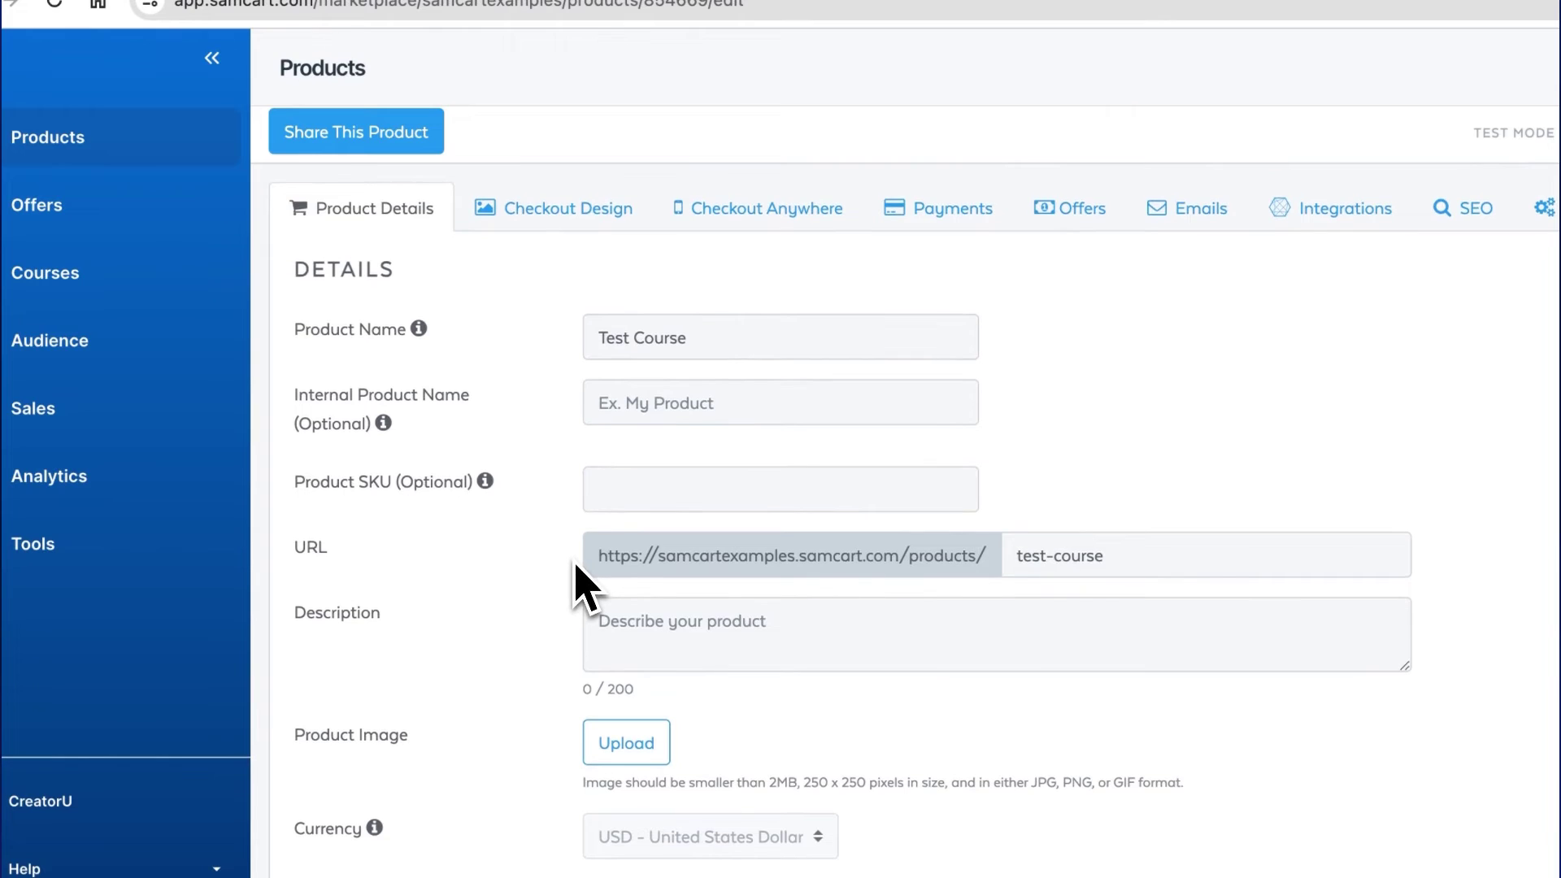
{"action": "scroll", "coordinate": [579, 582], "scroll_direction": "down", "scroll_amount": 5}
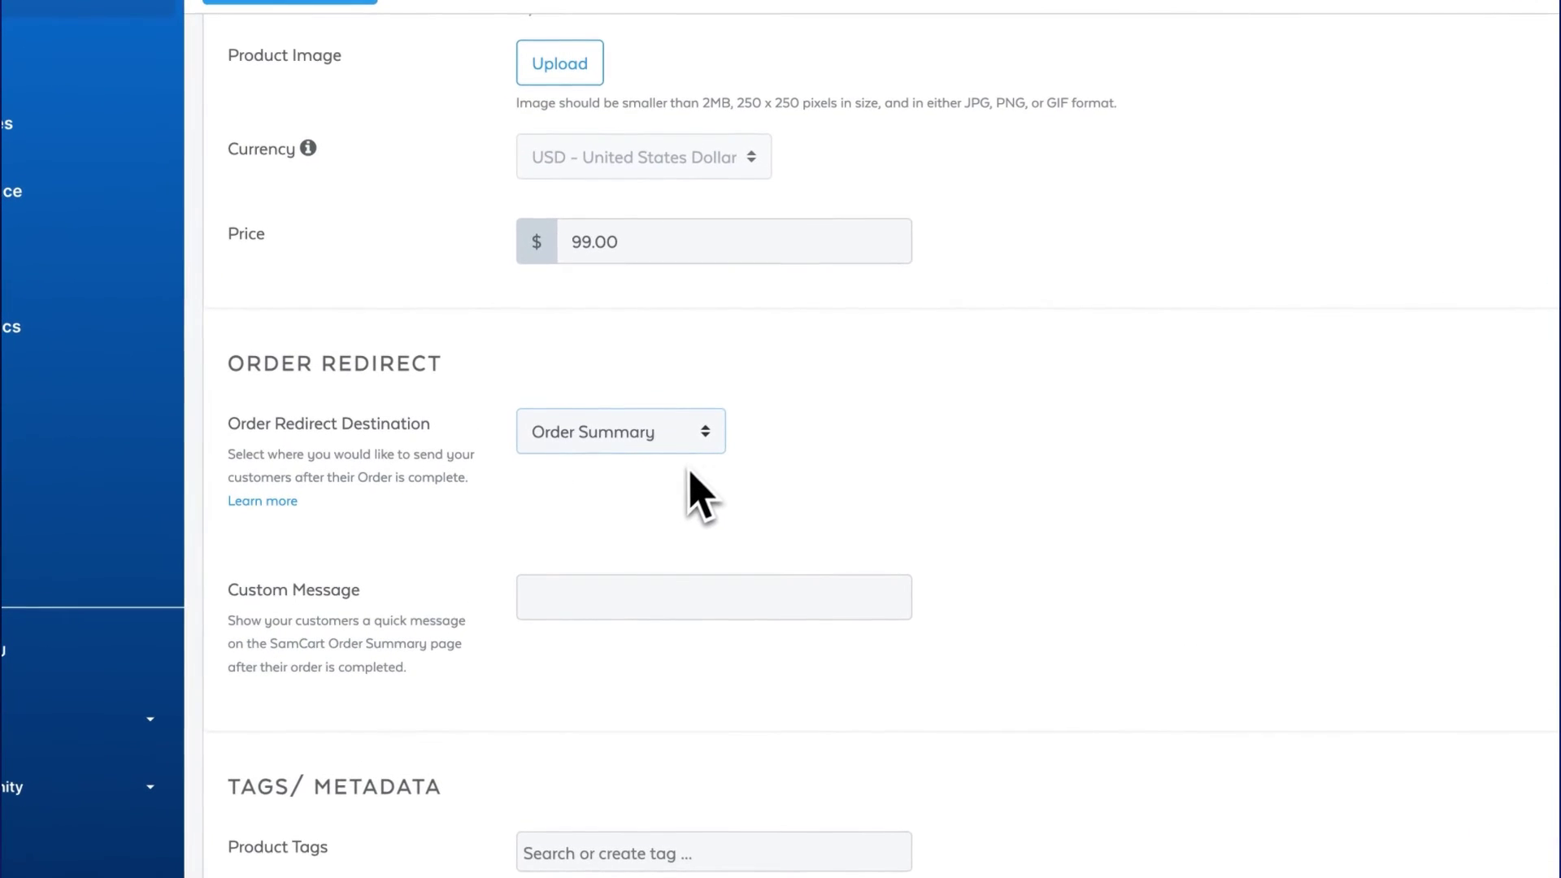
{"action": "left_click", "coordinate": [672, 503]}
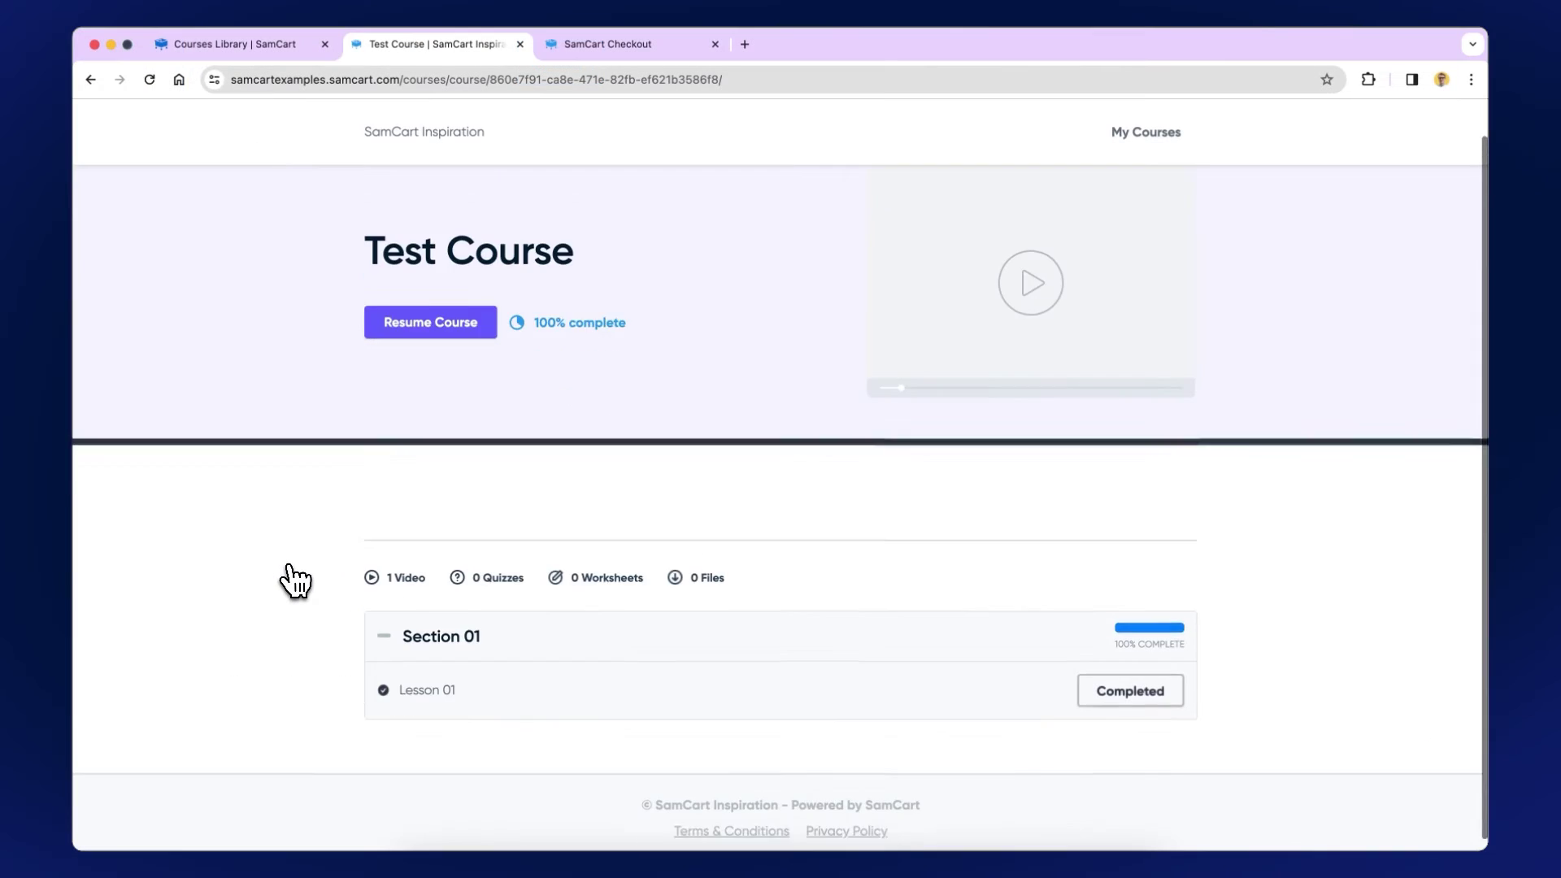
Step: Open Lesson 01 in the student-facing course and play its video
{"action": "scroll", "coordinate": [366, 618], "scroll_direction": "down", "scroll_amount": 1}
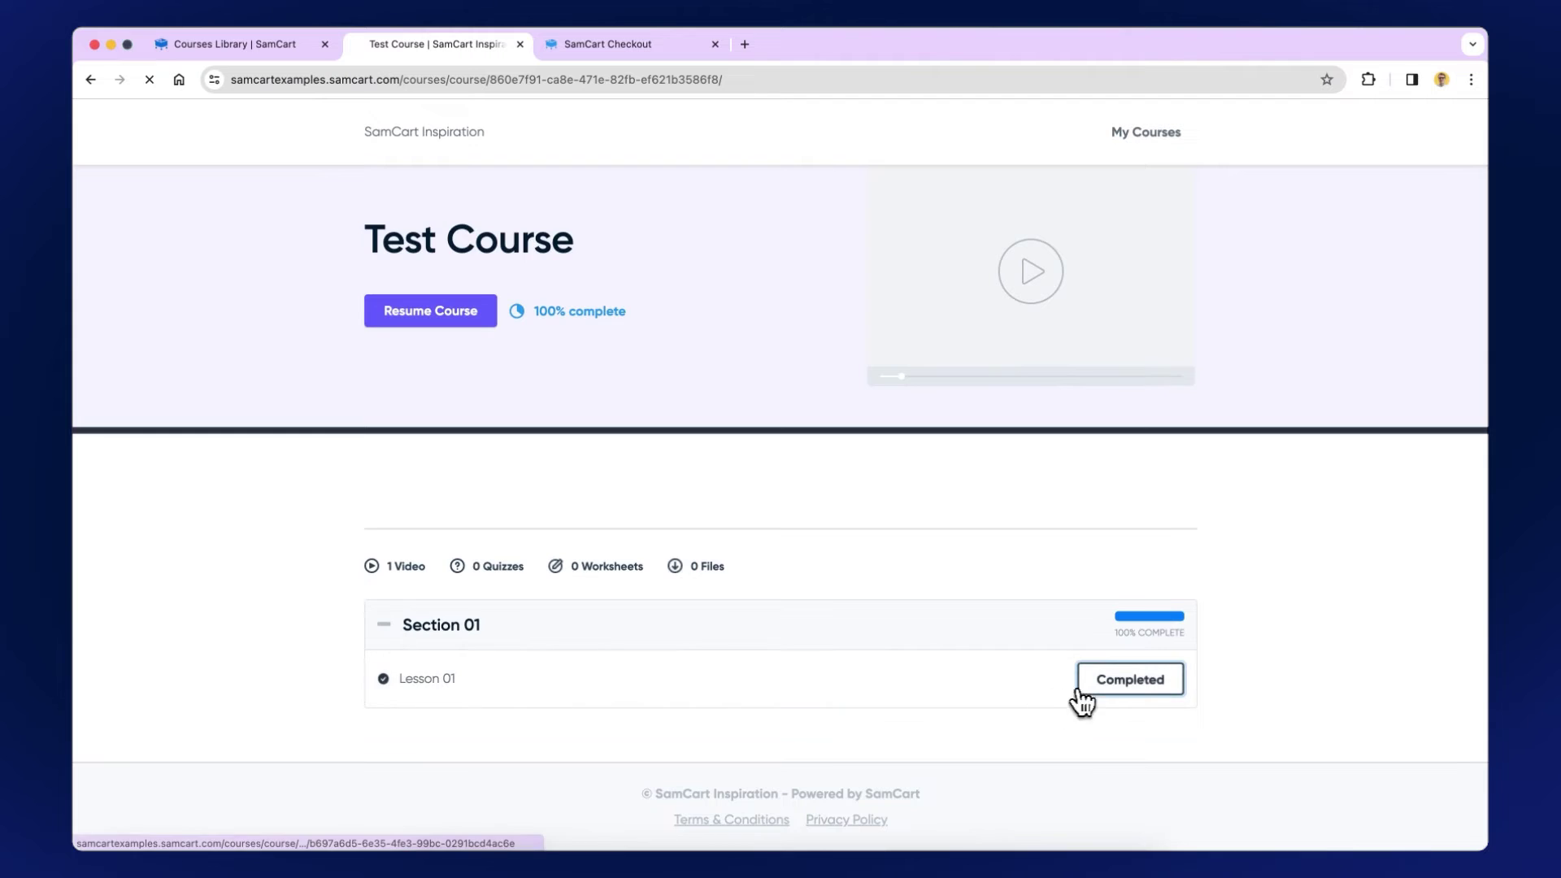
{"action": "left_click", "coordinate": [1082, 701]}
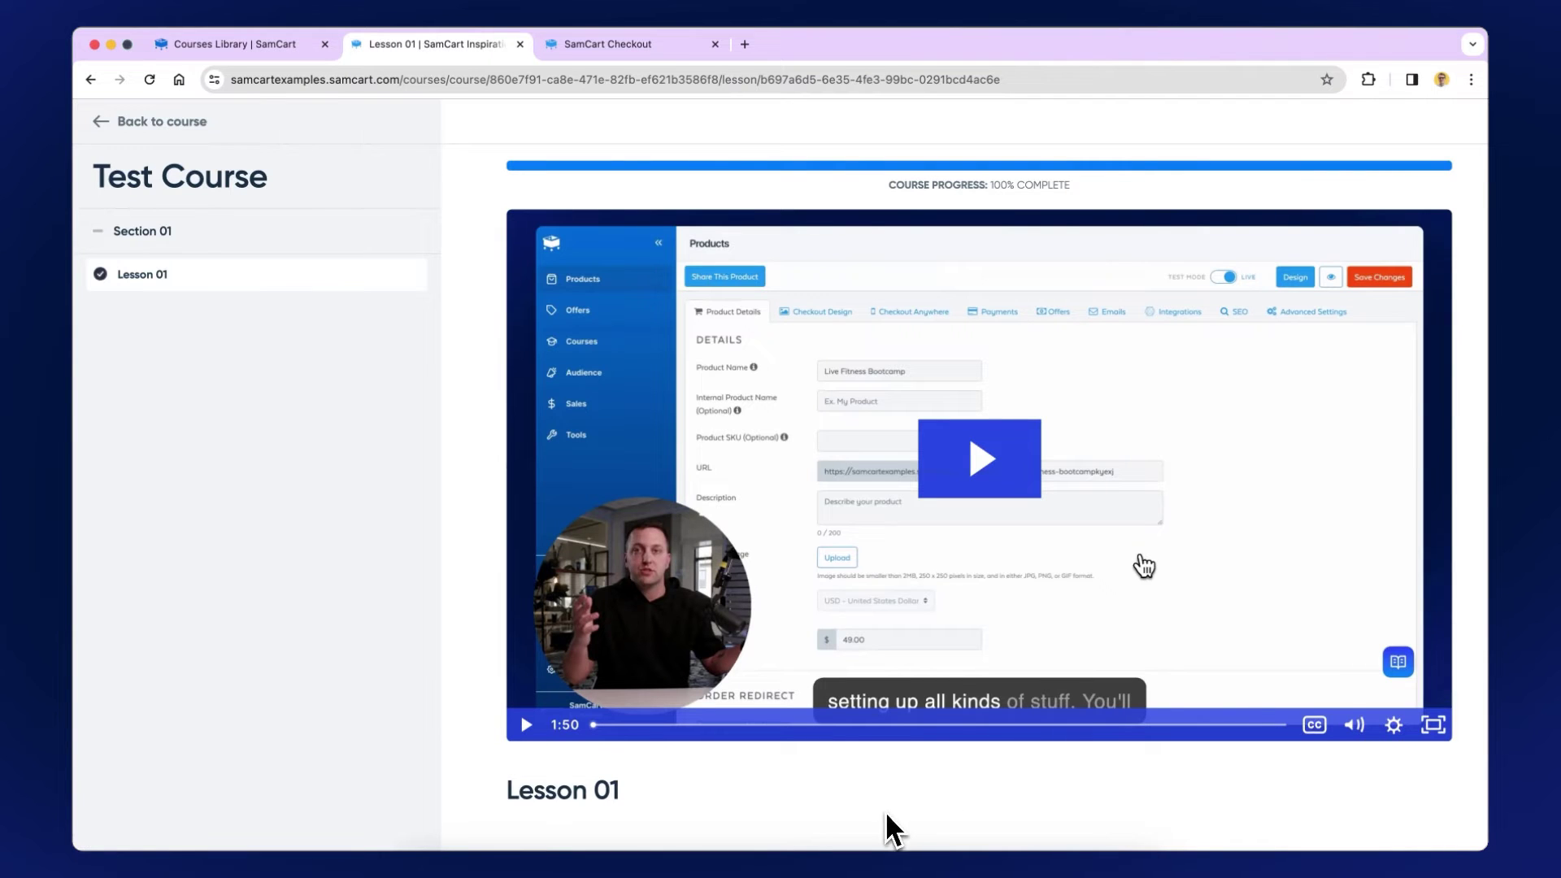
{"action": "left_click", "coordinate": [1174, 415]}
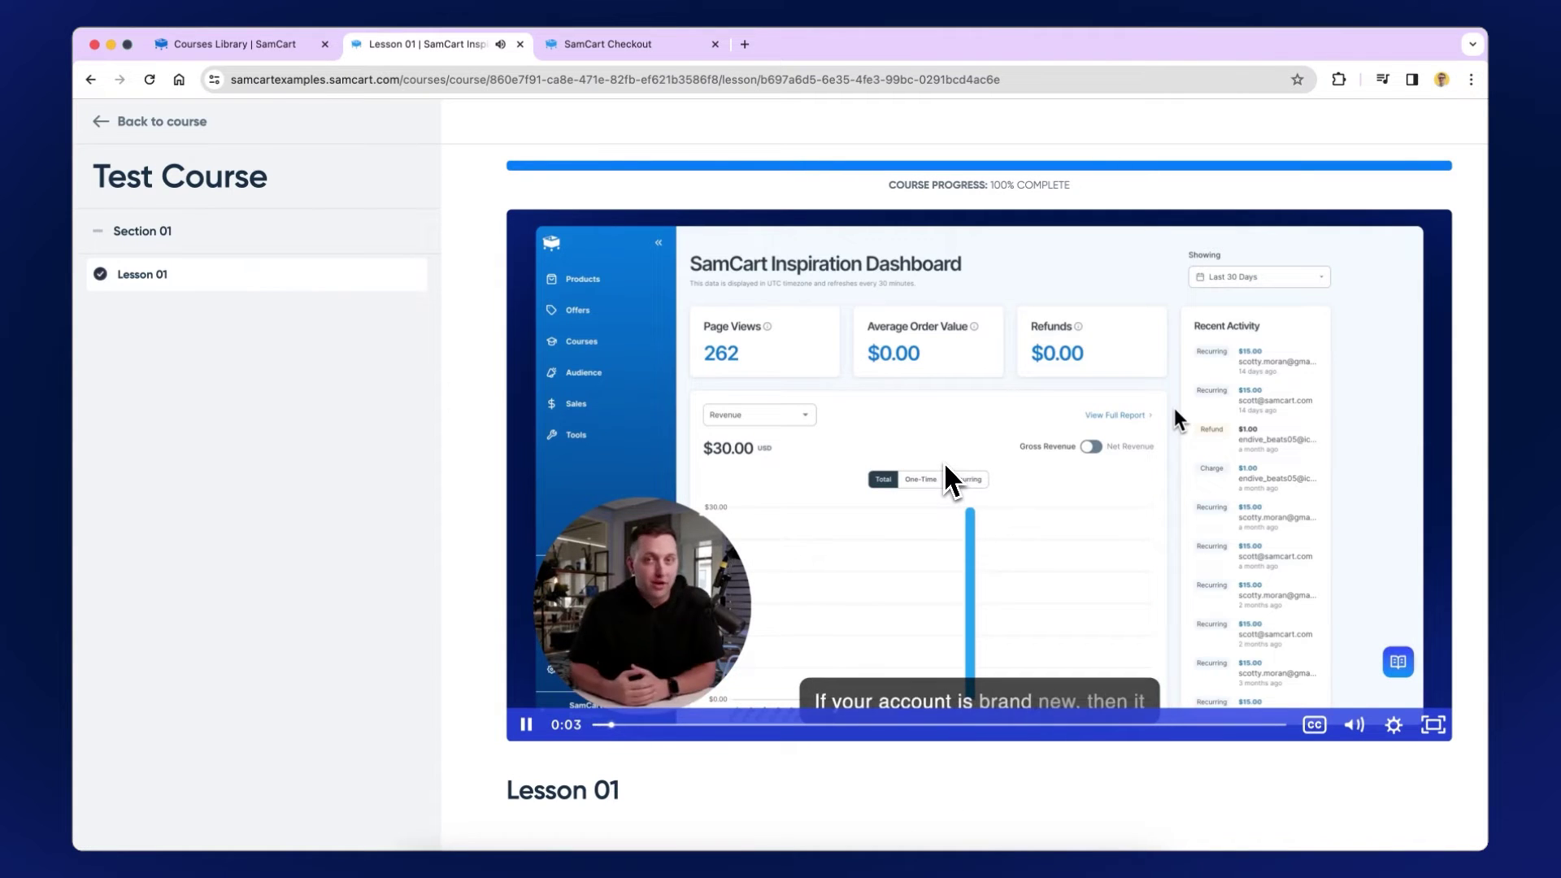